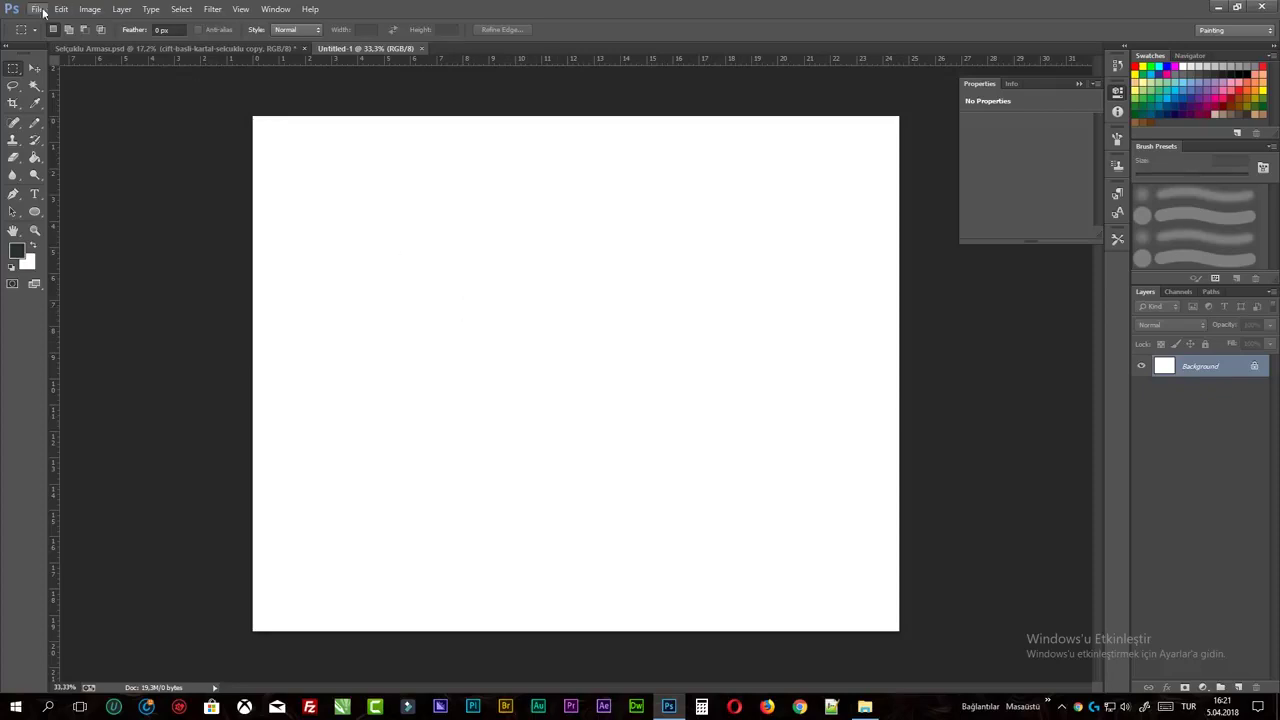
- Create a new 31 × 31 cm document at 300 pixels/inch with a white background, measured in centimetres
click(38, 9)
click(60, 24)
click(678, 243)
click(662, 273)
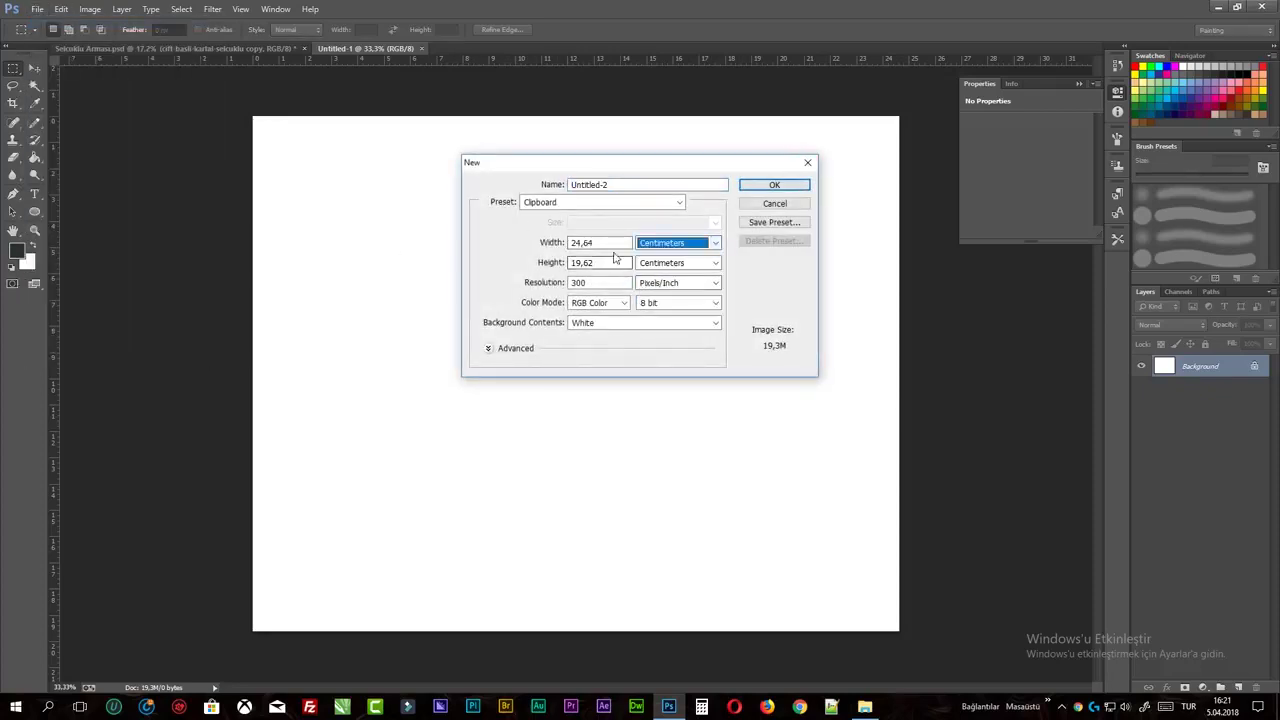
text(1)
key(Tab)
text(31)
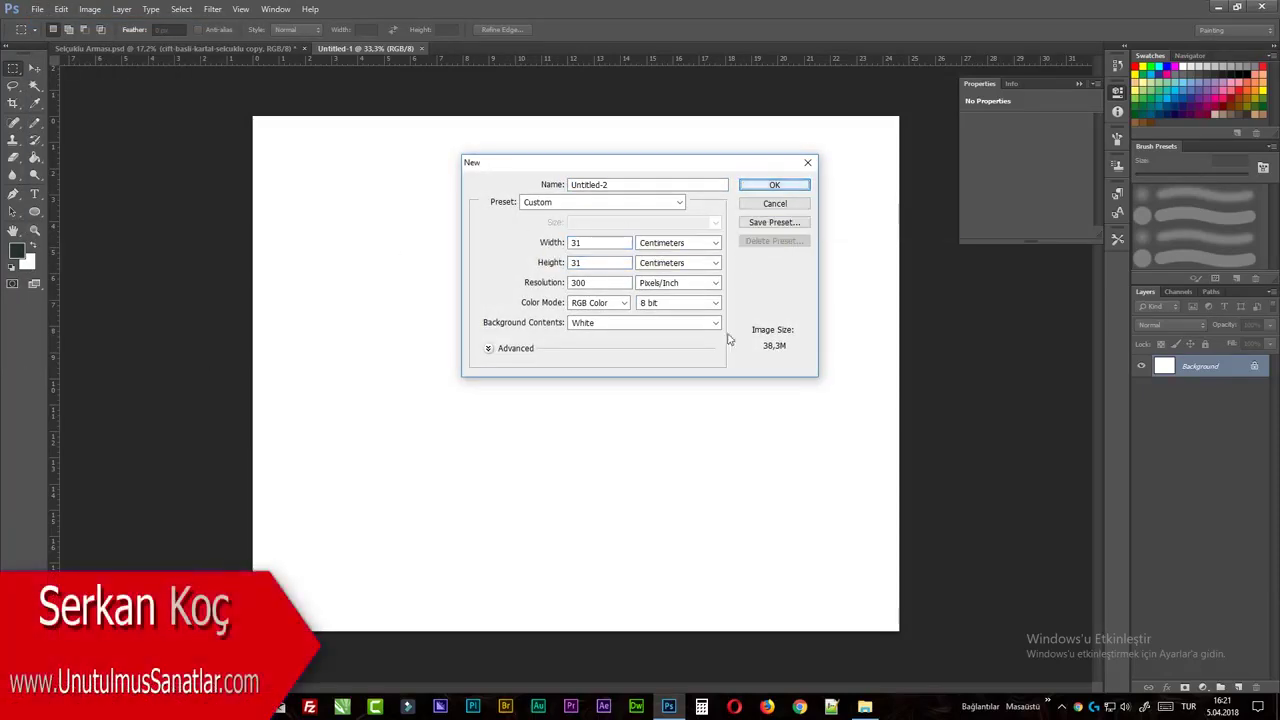
key(Tab)
click(791, 180)
- Place the double-headed eagle image from the Desktop onto the canvas
click(37, 9)
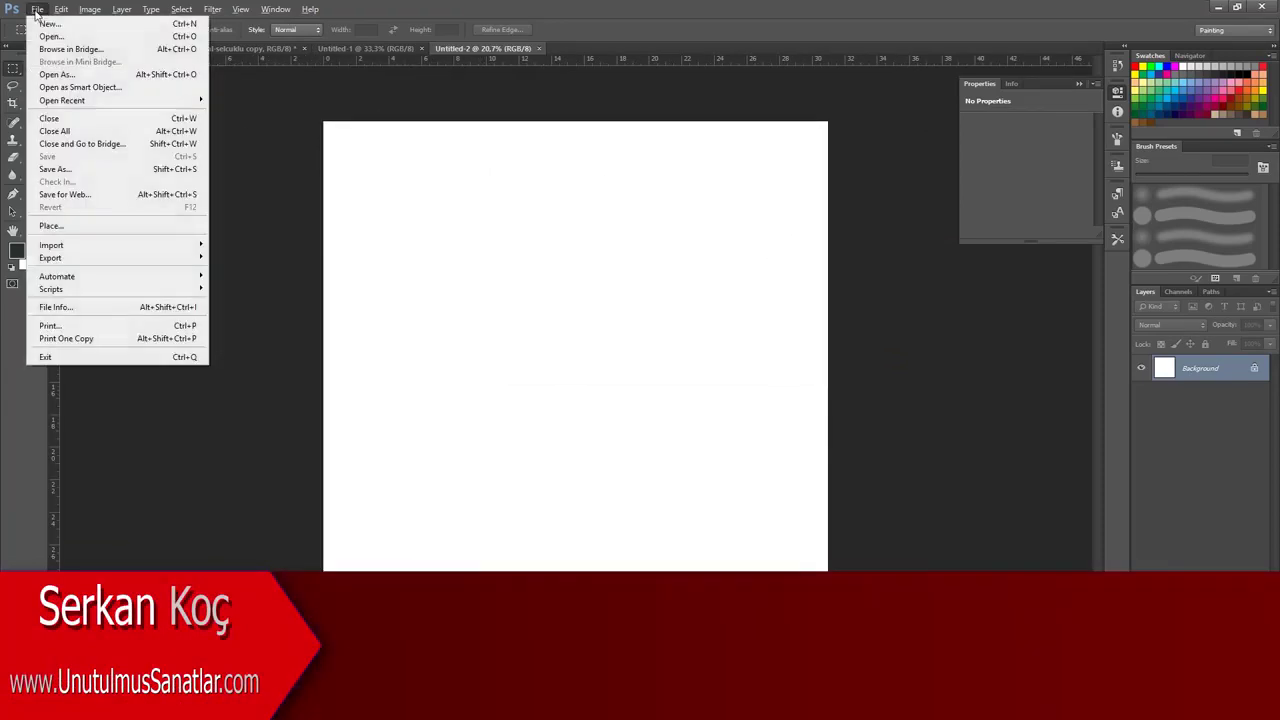
click(60, 230)
click(57, 355)
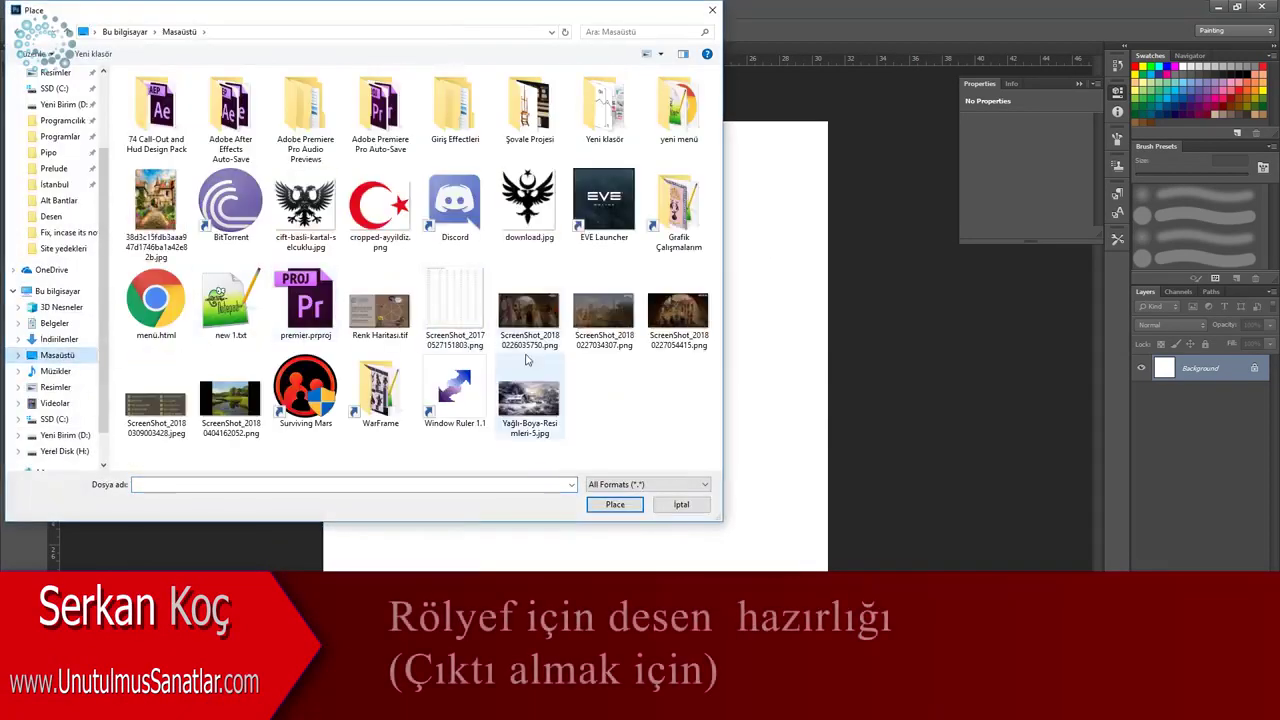
double_click(306, 250)
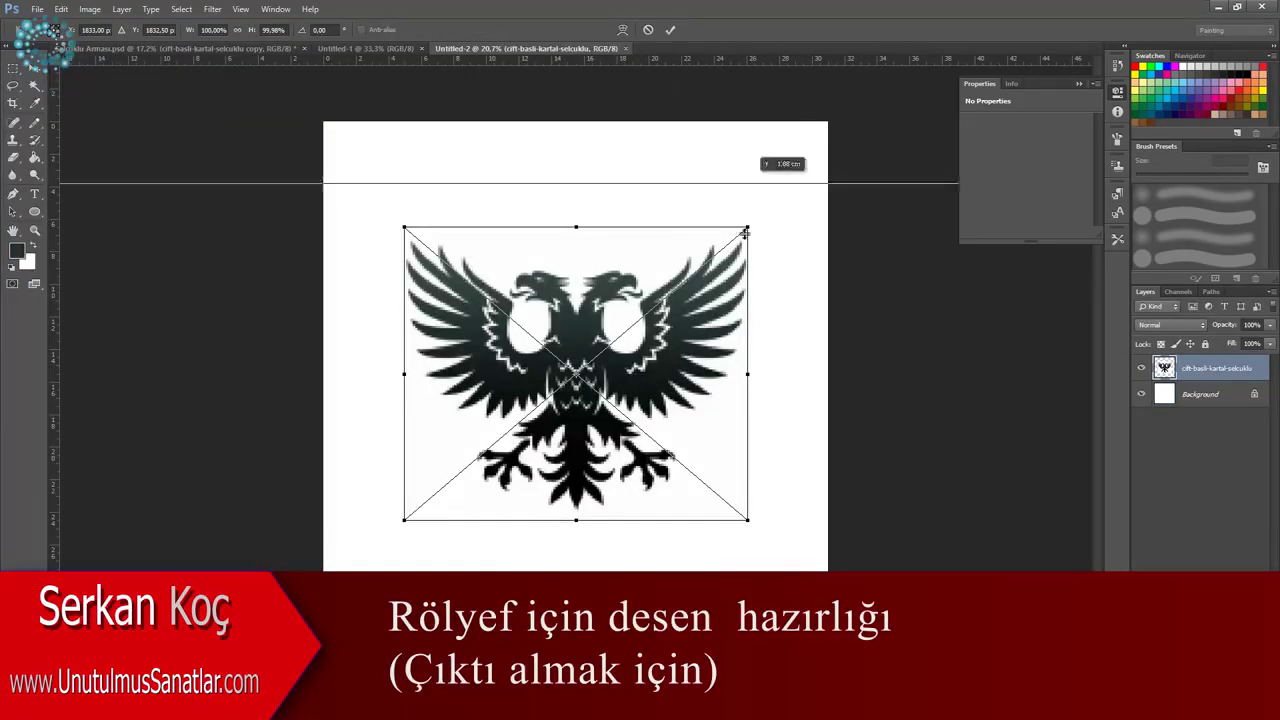
- Add bottom, left and right guides and scale the eagle to about 118% to fit them
drag(750, 183, 786, 570)
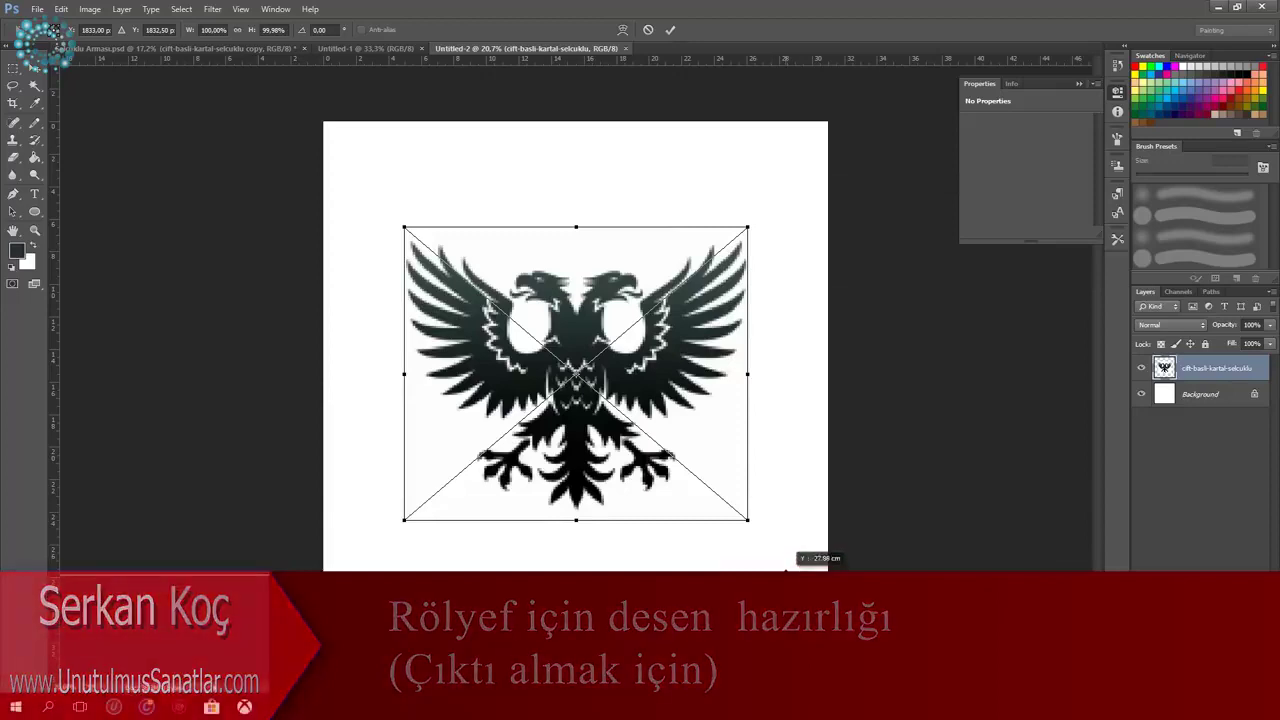
drag(654, 344, 663, 400)
drag(53, 370, 323, 443)
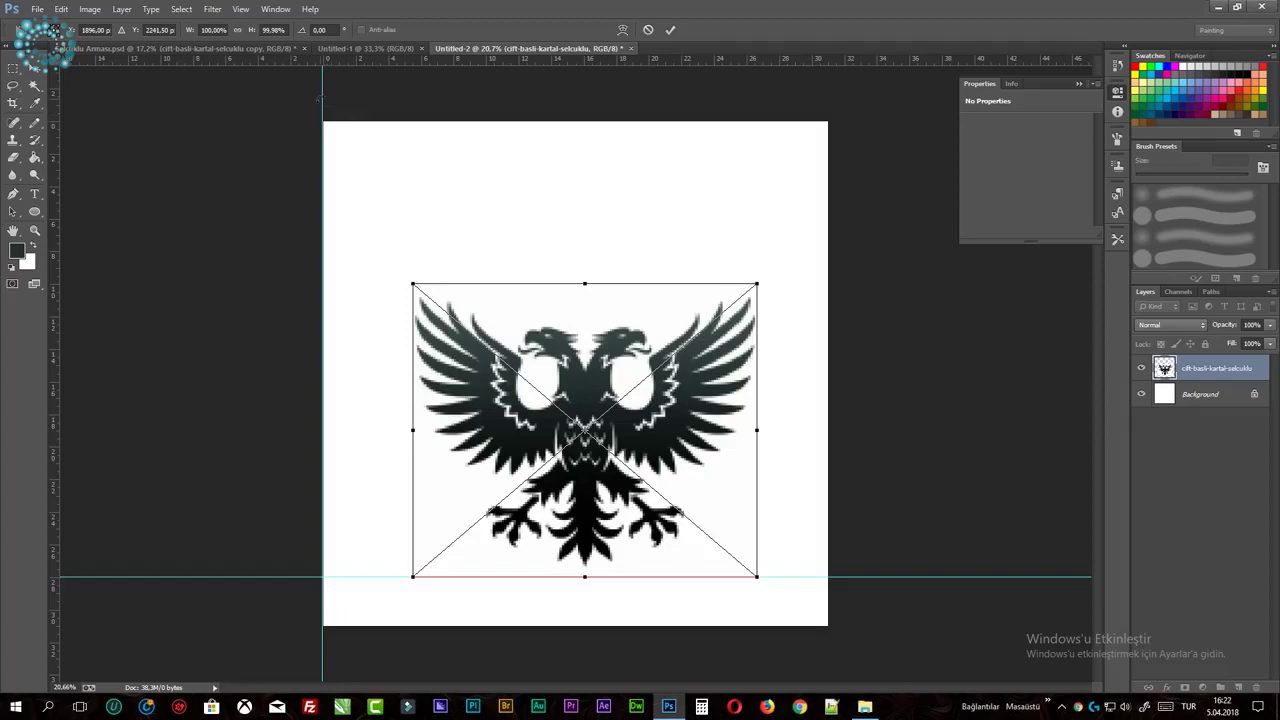
drag(55, 224, 372, 520)
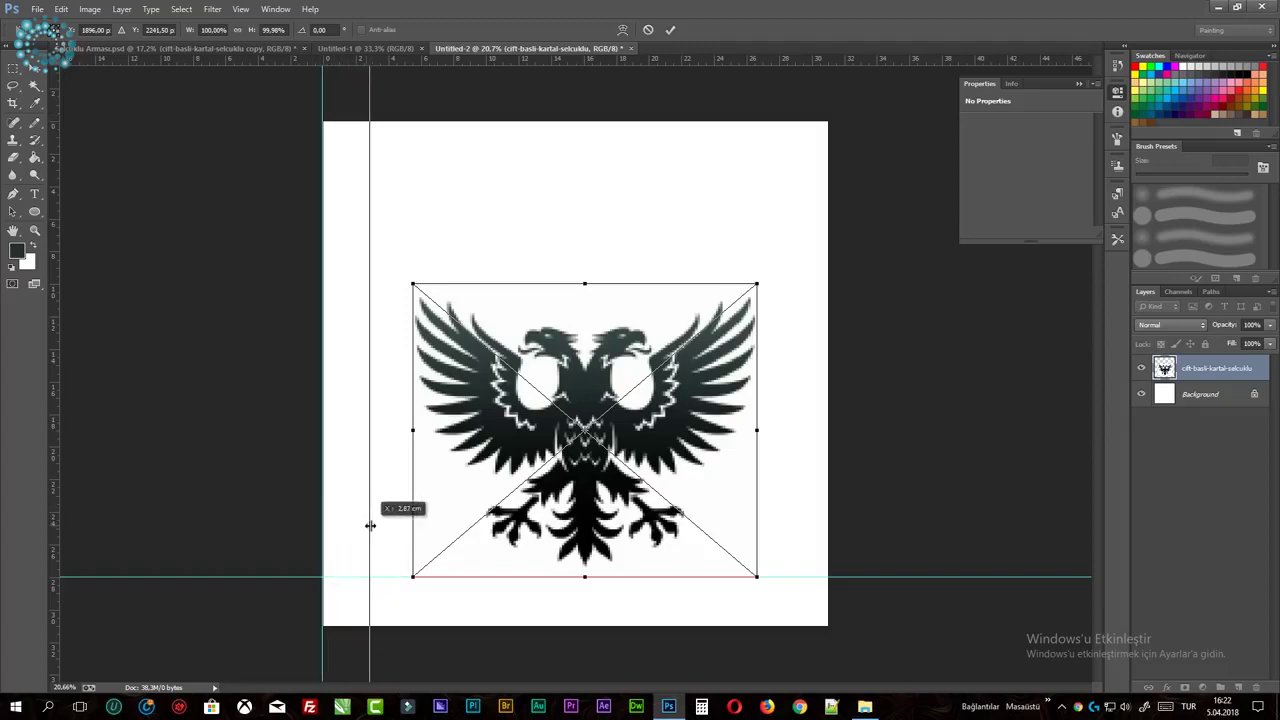
drag(818, 559, 778, 560)
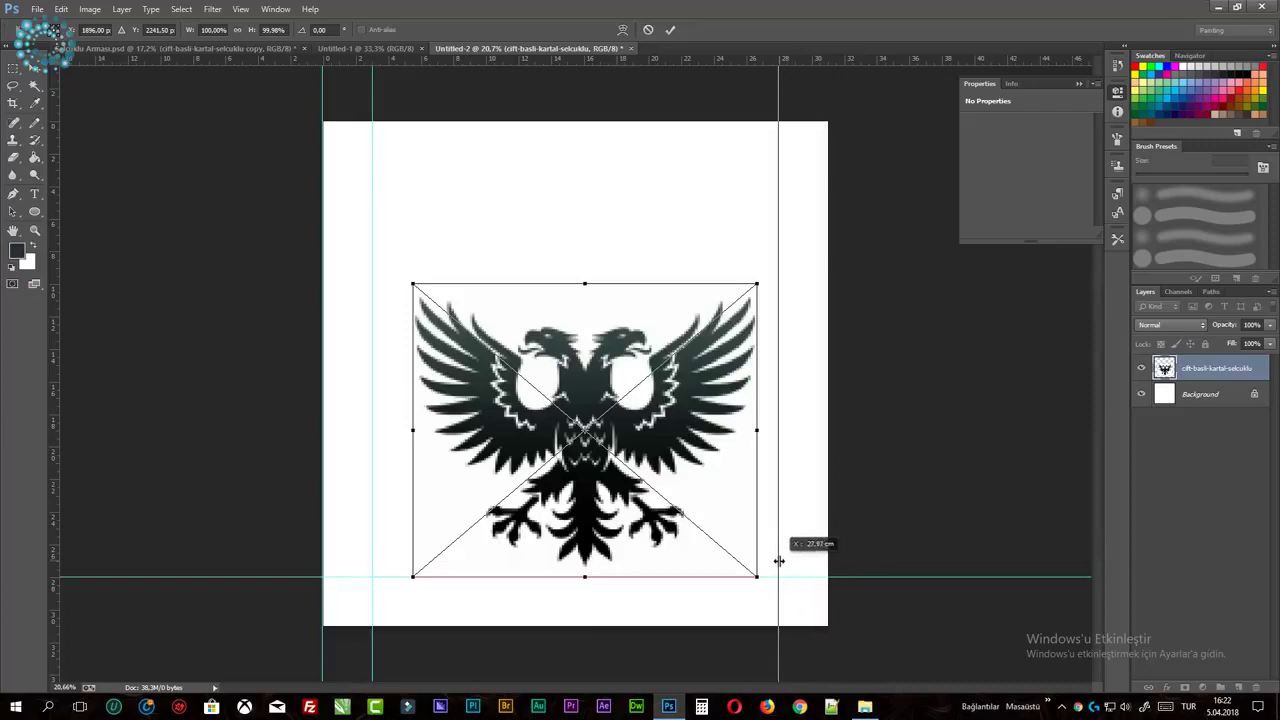
drag(557, 445, 519, 445)
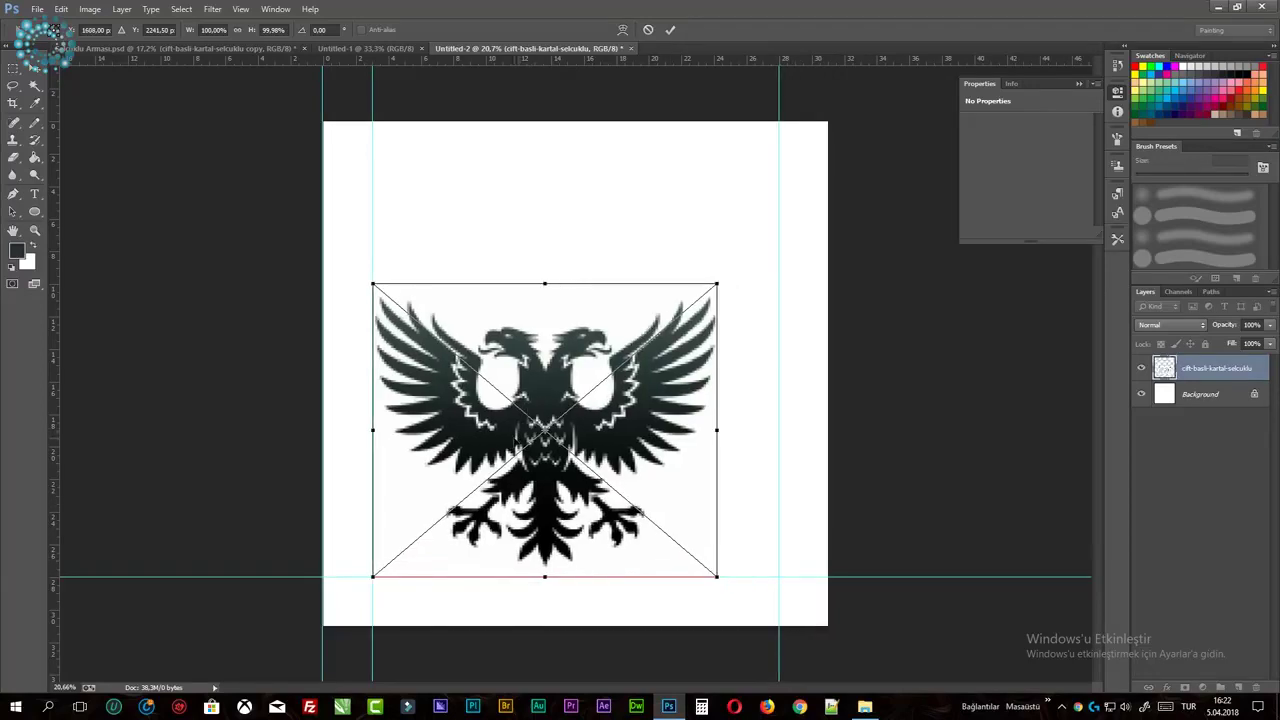
drag(718, 284, 786, 241)
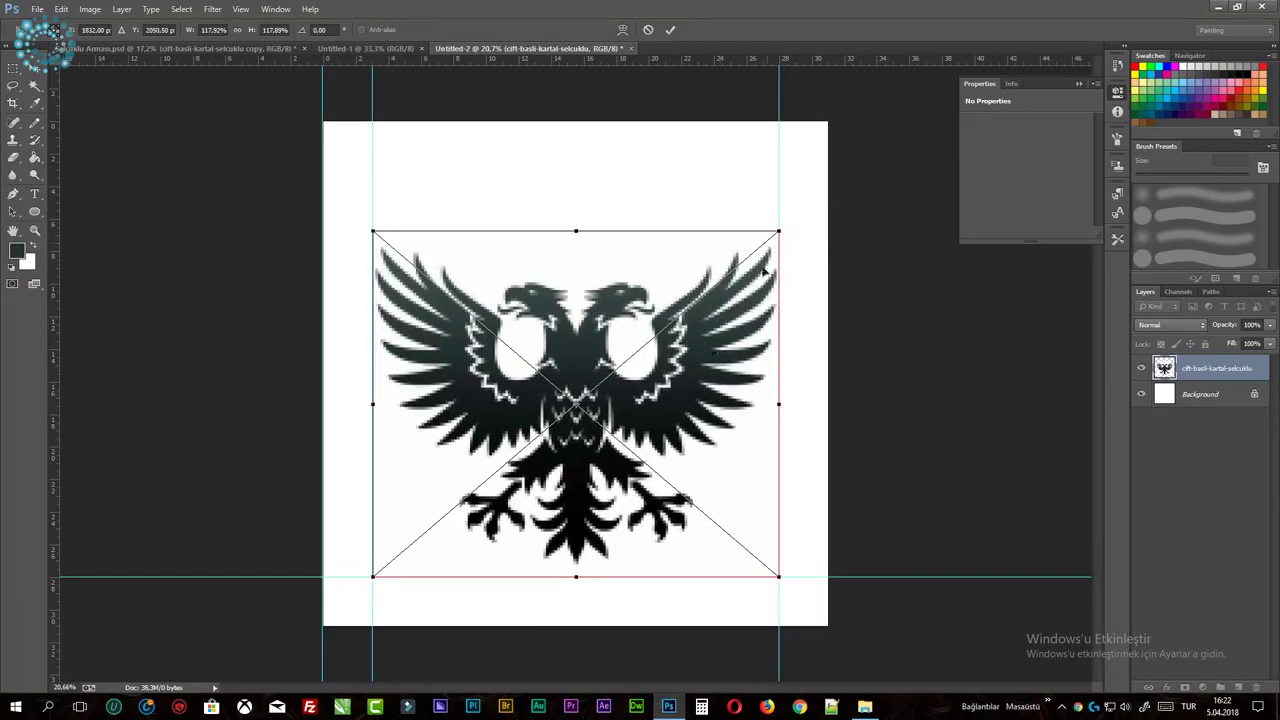
key(Return)
click(37, 9)
click(60, 212)
- Place the crescent-and-star image, rotate it star-up, and shrink it above the eagle's heads
double_click(375, 204)
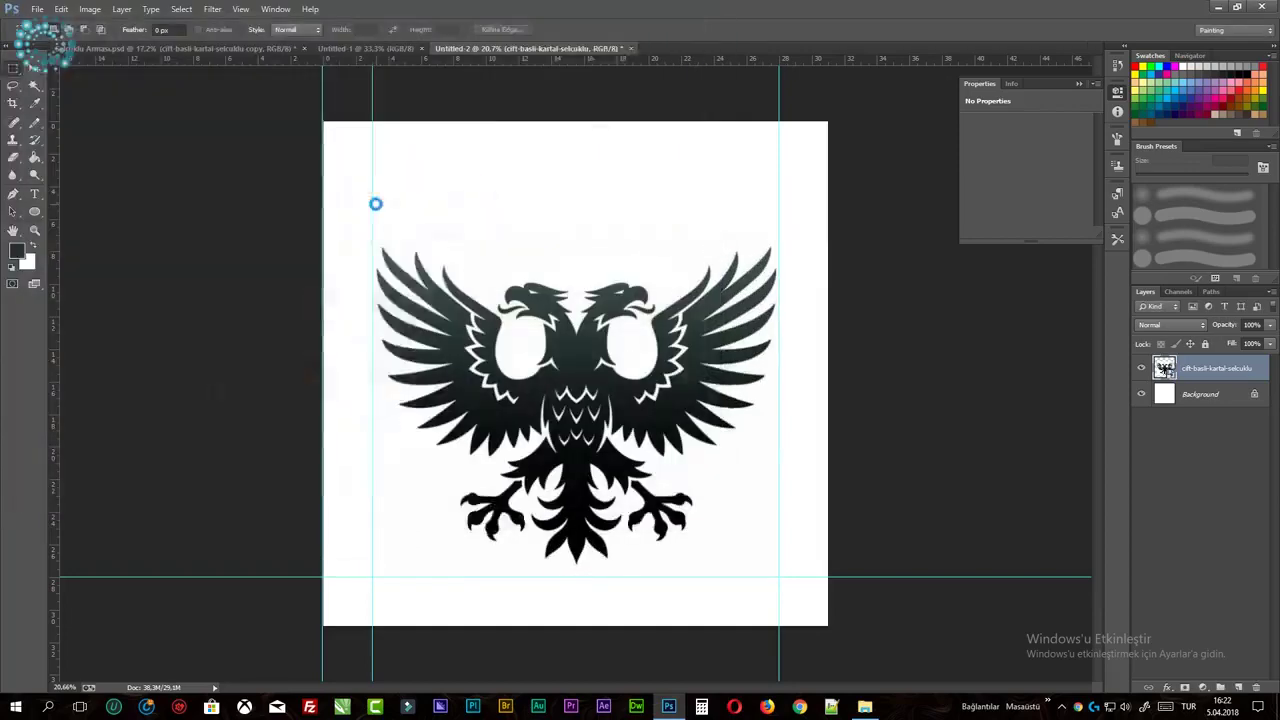
drag(334, 194, 414, 514)
scroll(535, 365, down, 1)
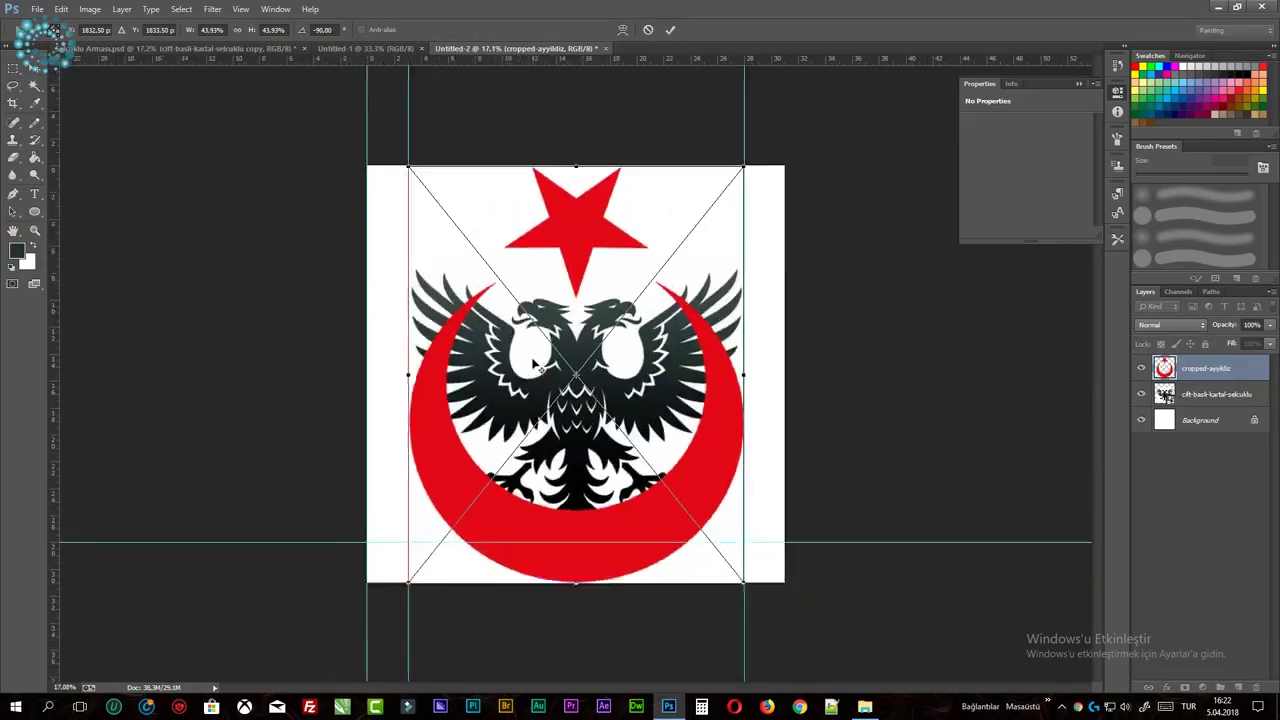
scroll(535, 365, up, 1)
drag(763, 151, 488, 462)
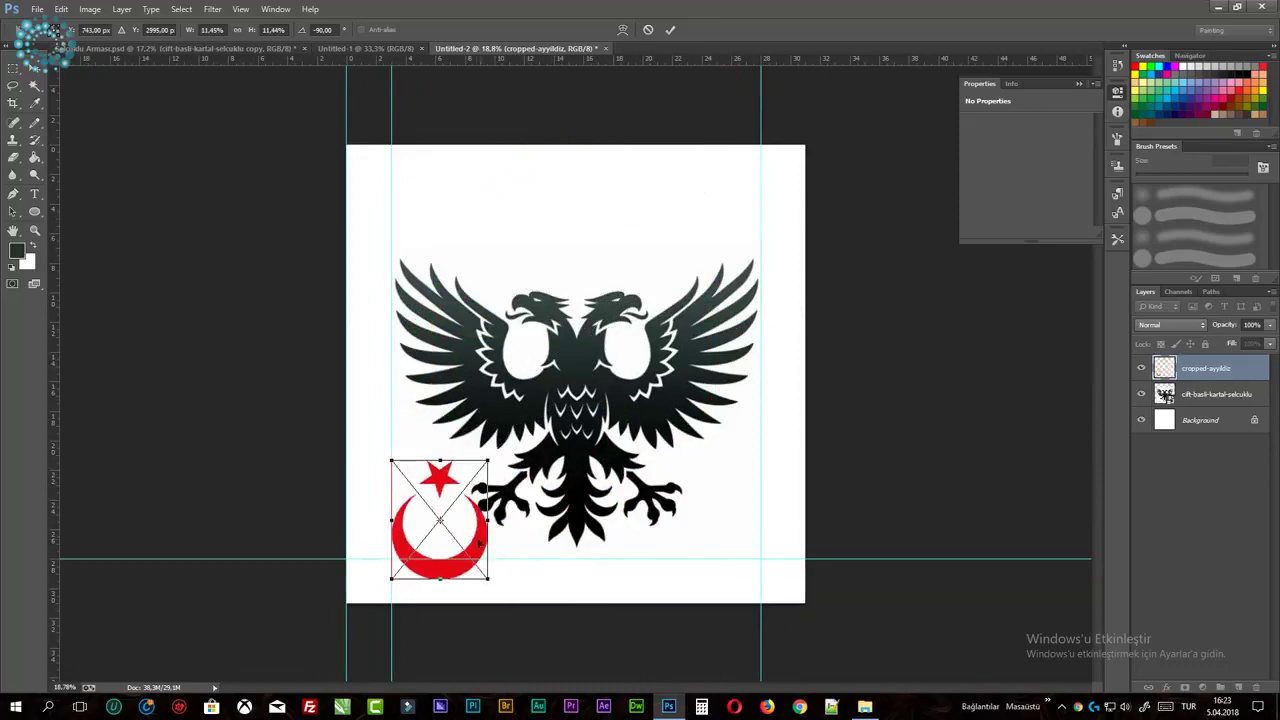
drag(480, 540, 615, 250)
scroll(645, 110, down, 1)
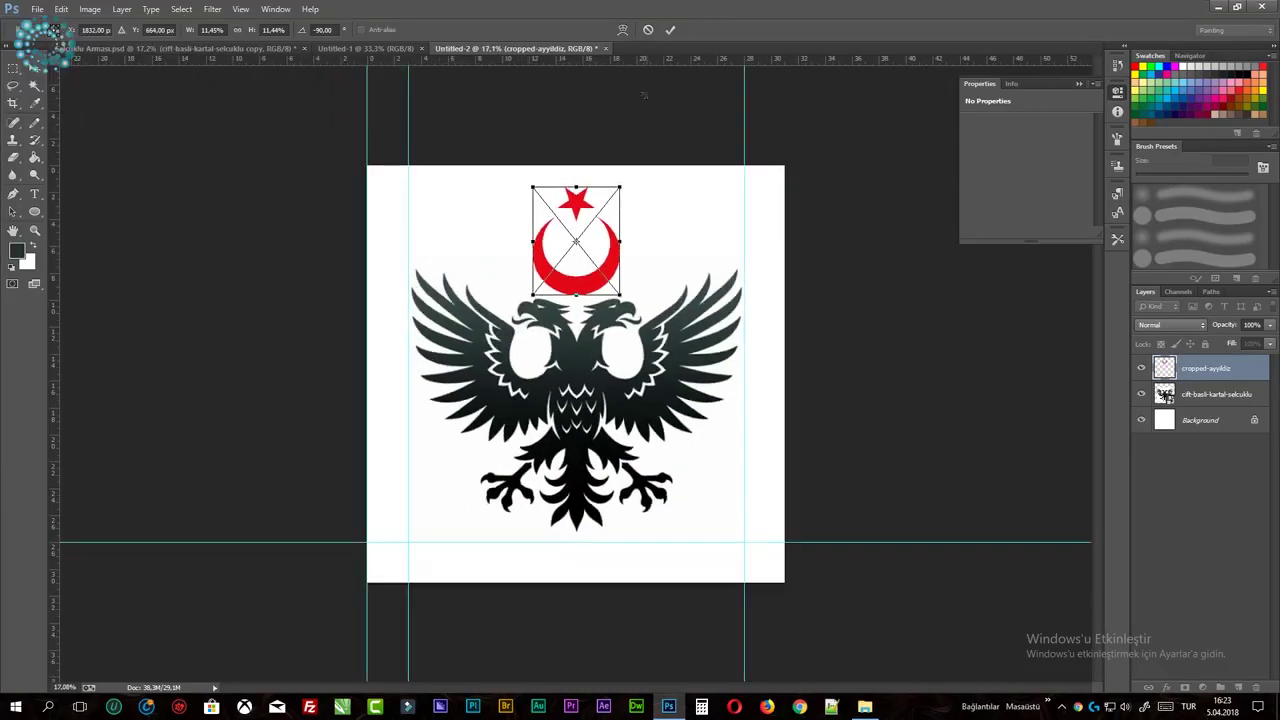
scroll(634, 198, up, 5)
scroll(686, 277, up, 1)
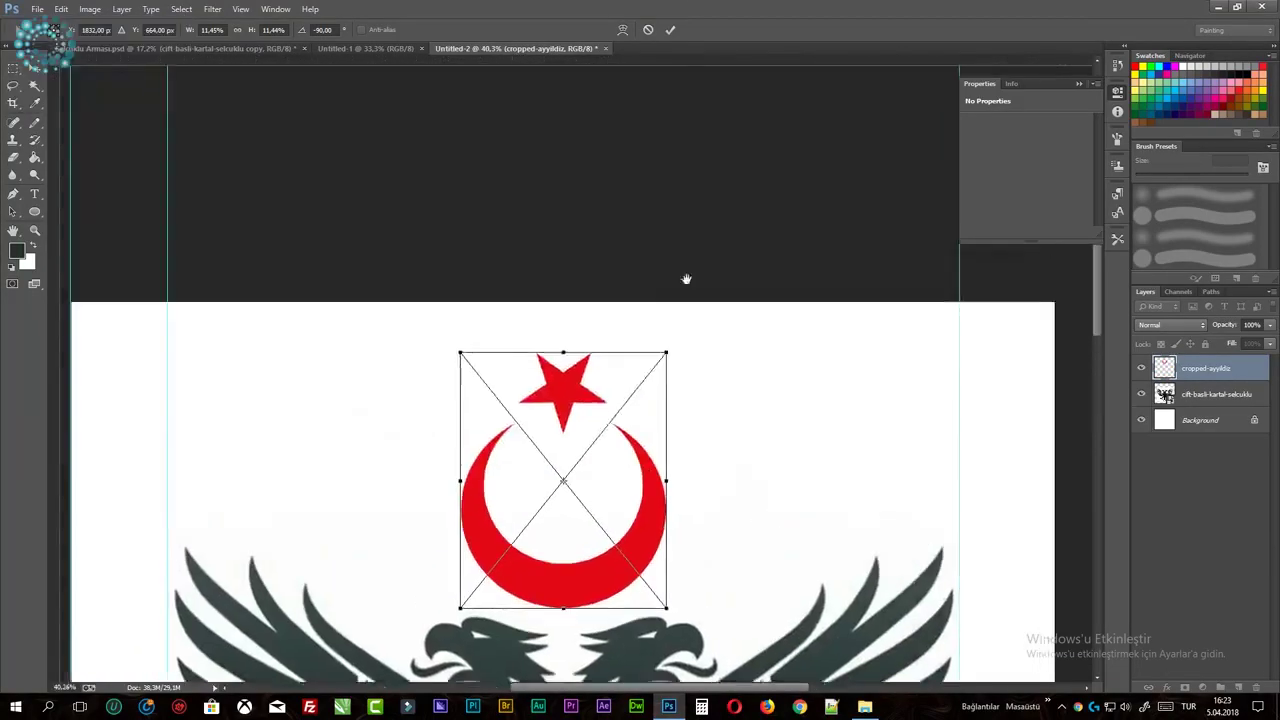
- Add a top horizontal guide and shrink the crescent and star so its top meets it
drag(727, 58, 734, 381)
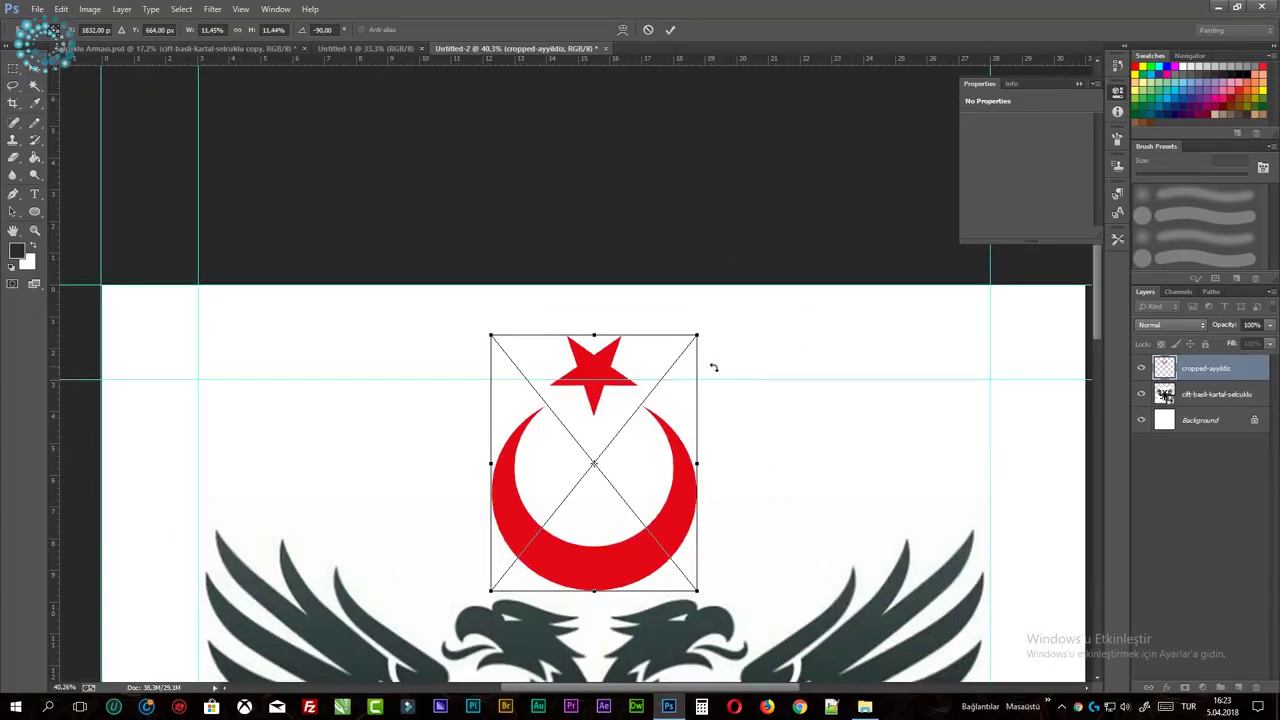
drag(697, 335, 660, 381)
drag(763, 529, 683, 383)
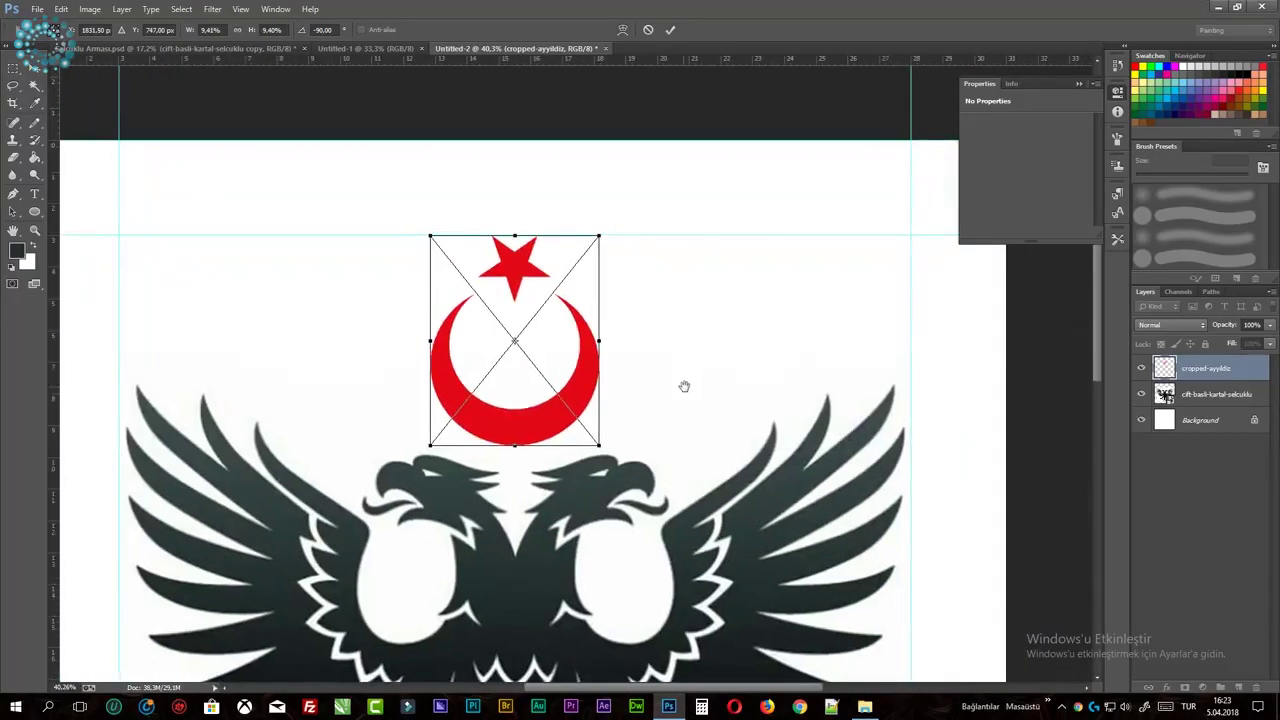
scroll(766, 277, up, 1)
scroll(766, 277, down, 3)
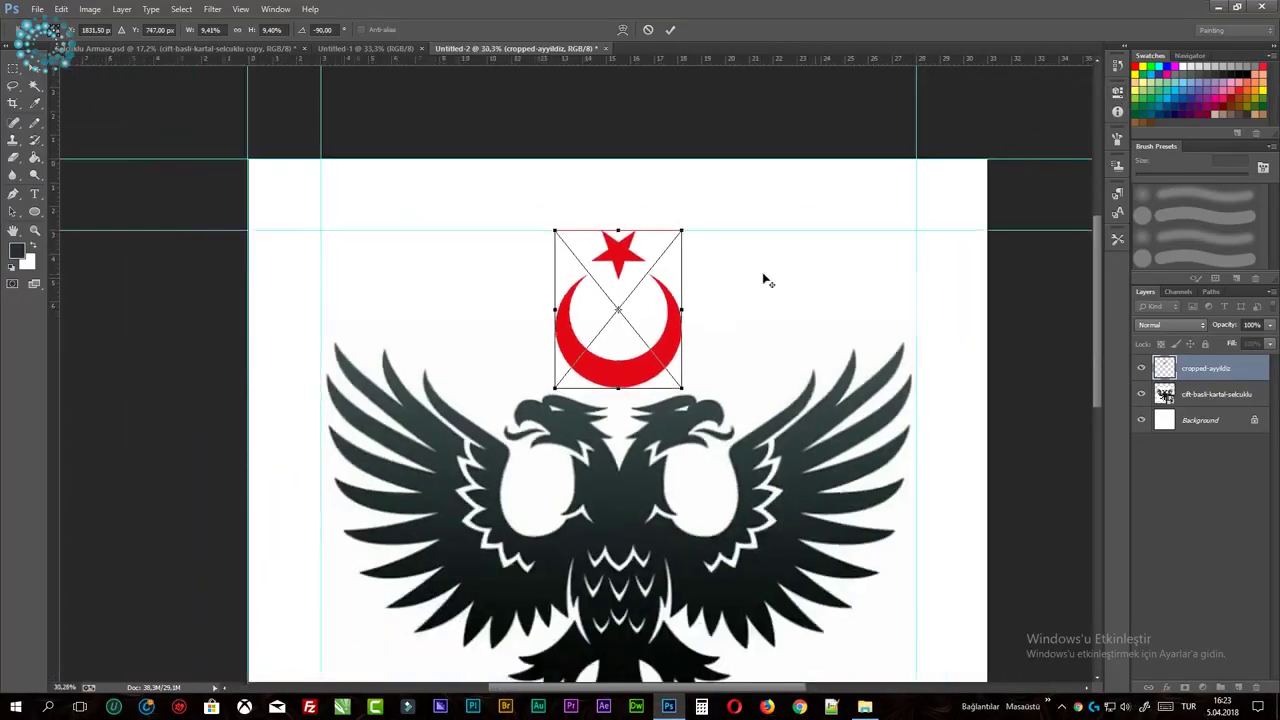
drag(766, 277, 674, 266)
scroll(653, 288, down, 1)
scroll(668, 240, down, 1)
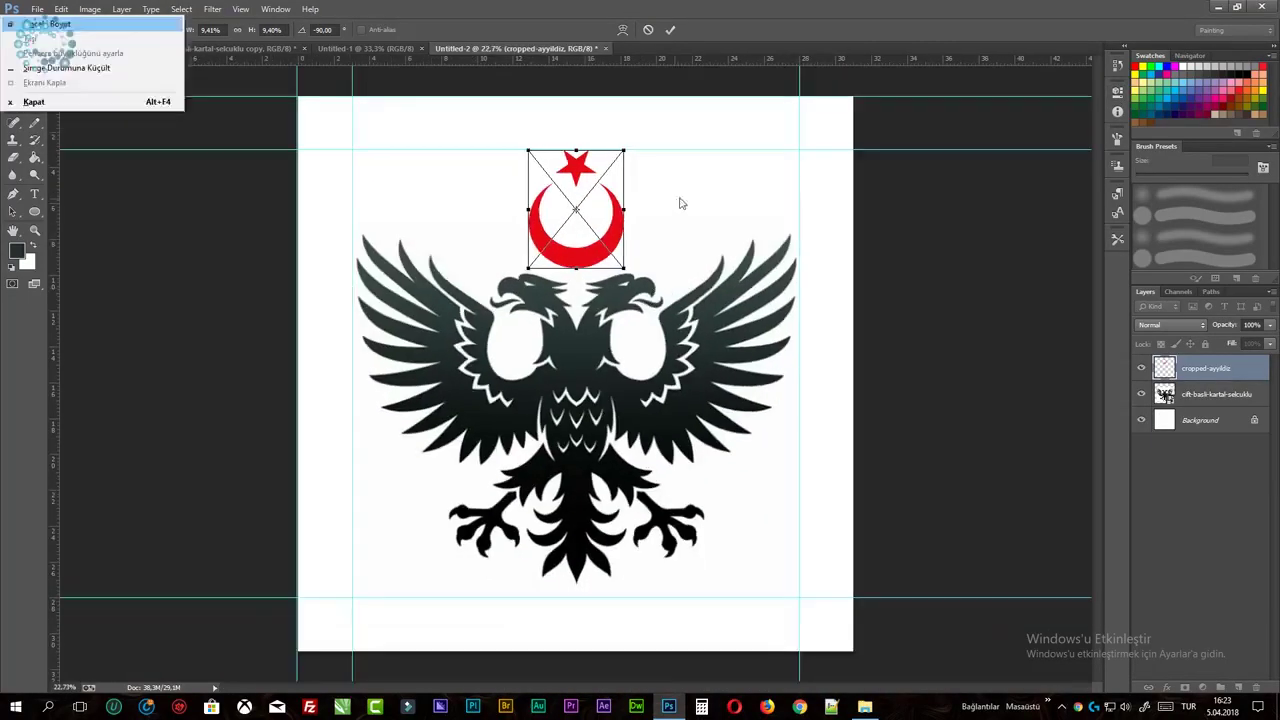
drag(531, 268, 537, 254)
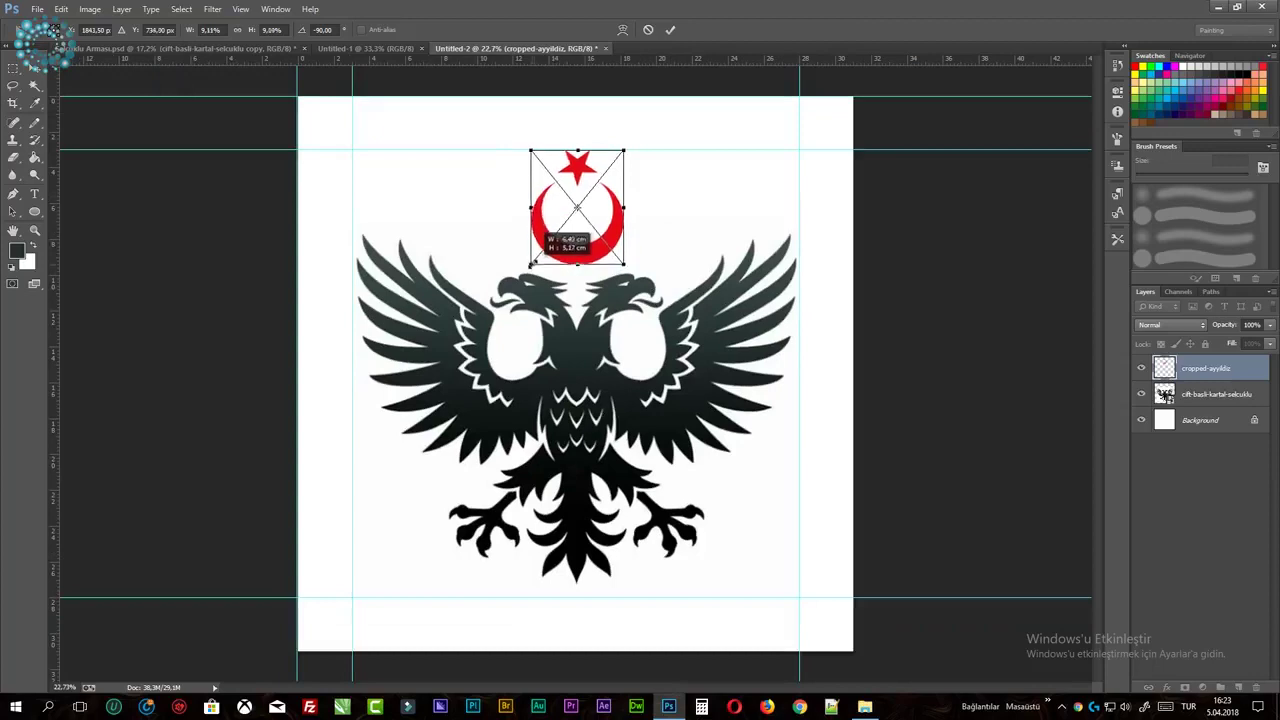
- Add vertical guides at the centre, about 11 cm and 20 cm, and centre the crescent and star above the heads
drag(56, 232, 581, 390)
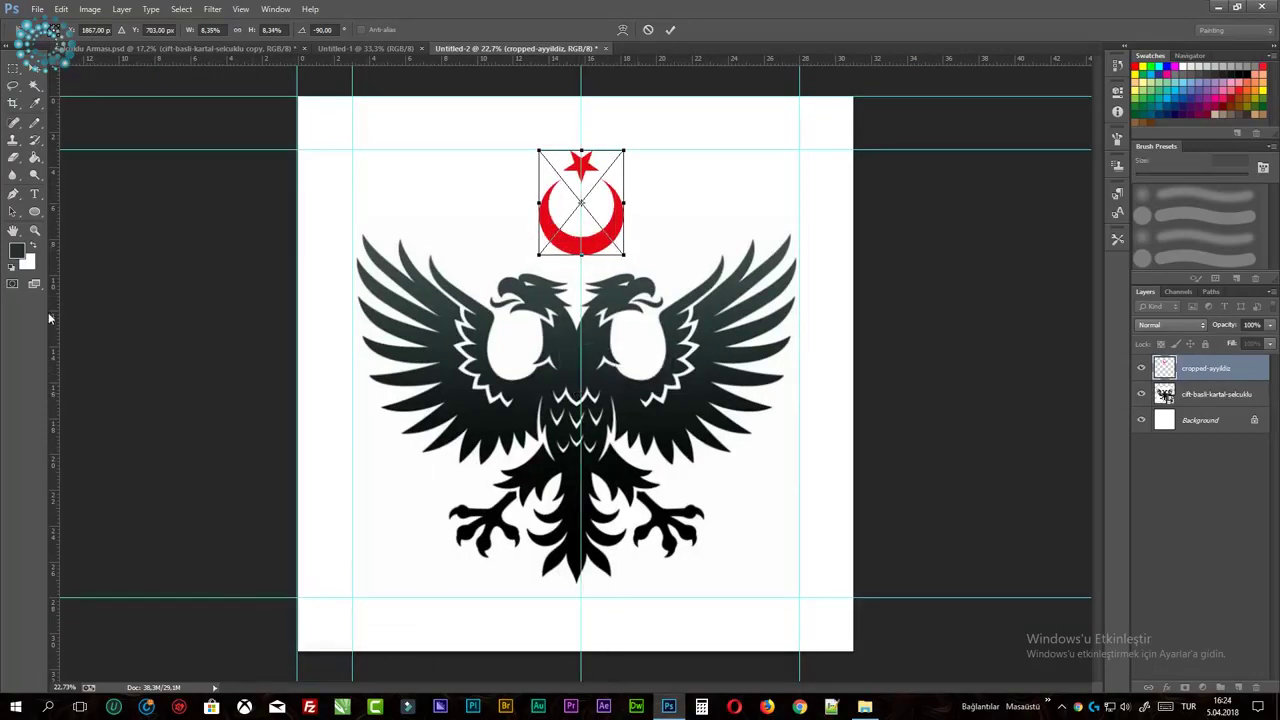
drag(49, 318, 497, 390)
drag(55, 352, 655, 437)
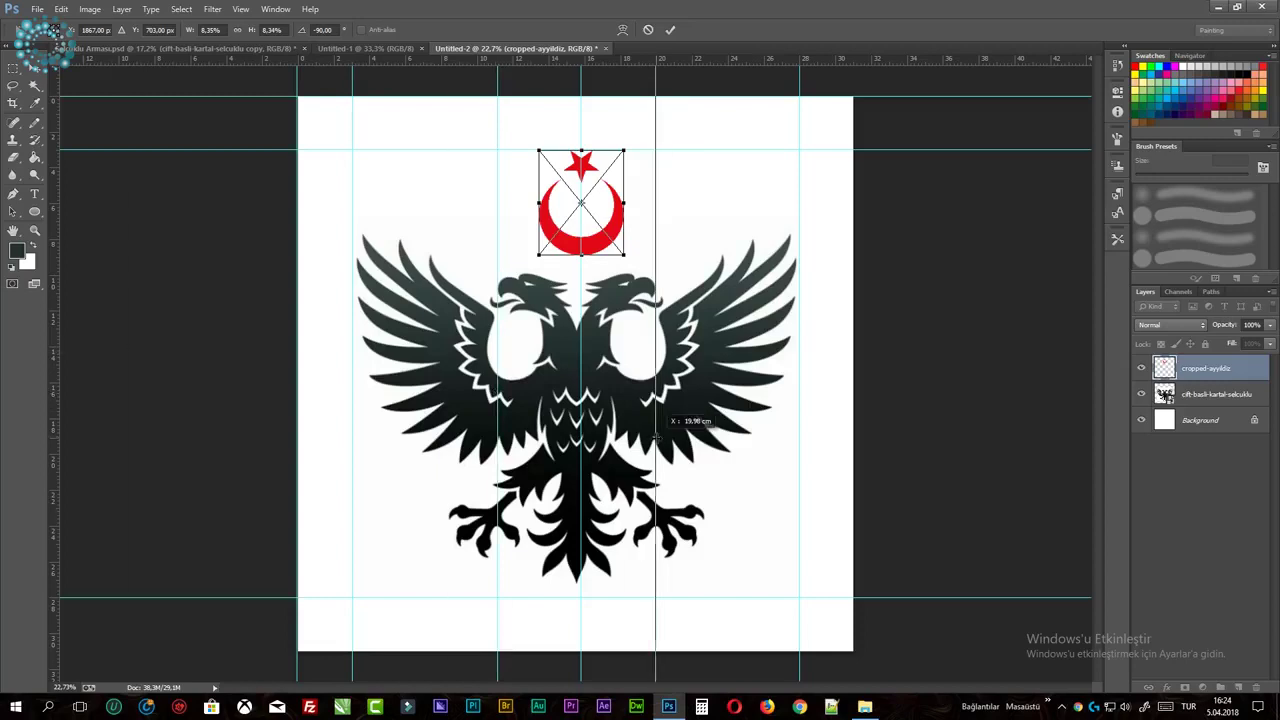
scroll(628, 196, up, 3)
drag(520, 264, 510, 320)
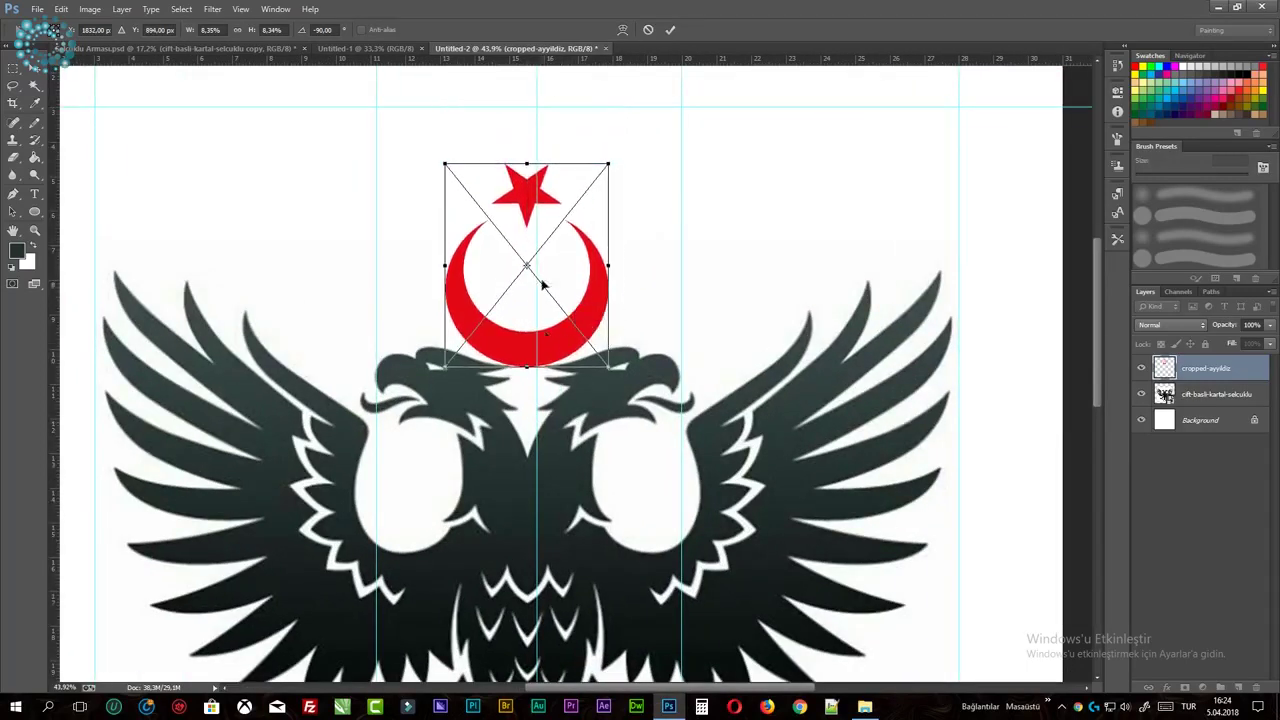
key(Return)
drag(537, 404, 527, 440)
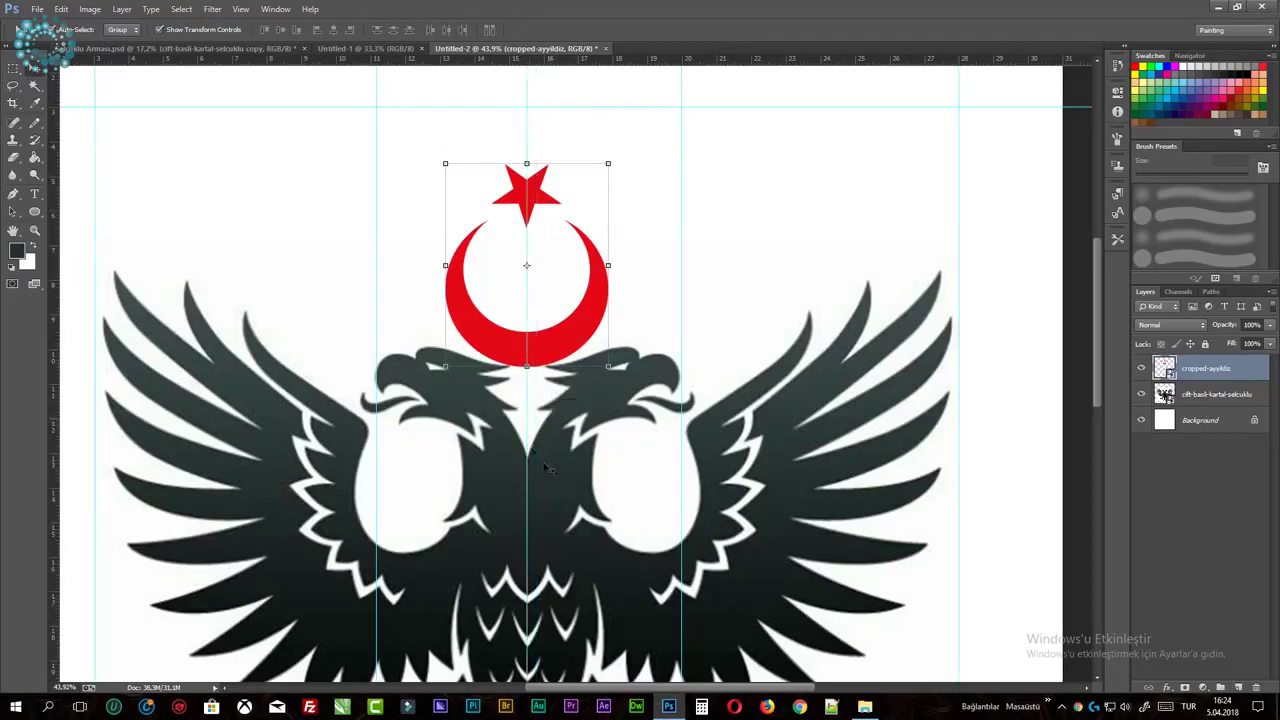
drag(559, 336, 560, 289)
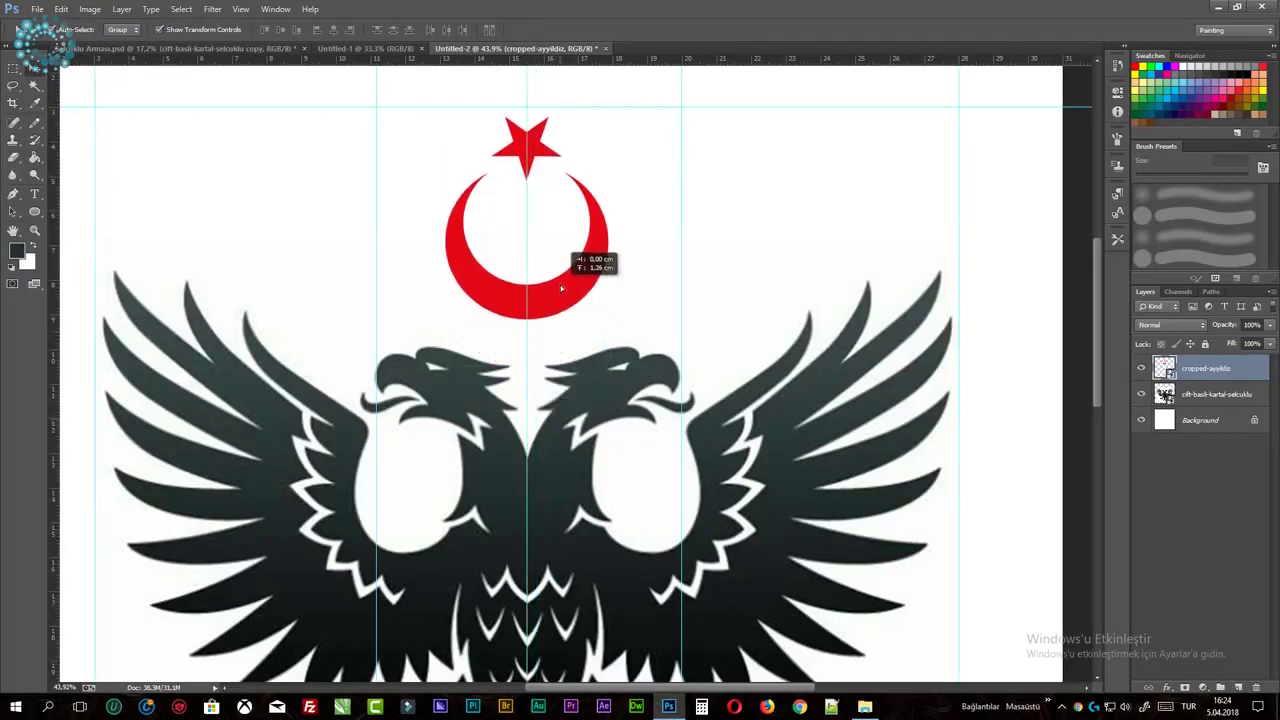
scroll(594, 358, down, 2)
key(ctrl+0)
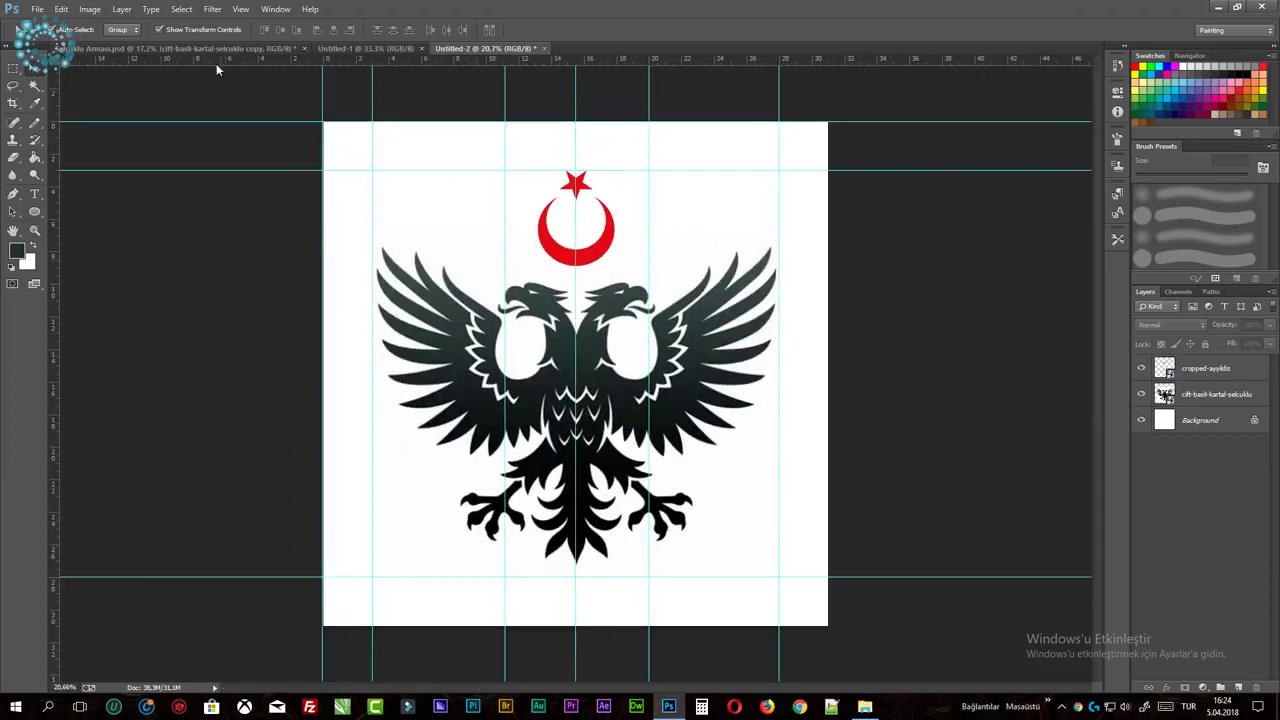
- Adjust snapping, remove the extra vertical and top guides, and select the eagle layer
click(240, 9)
click(415, 353)
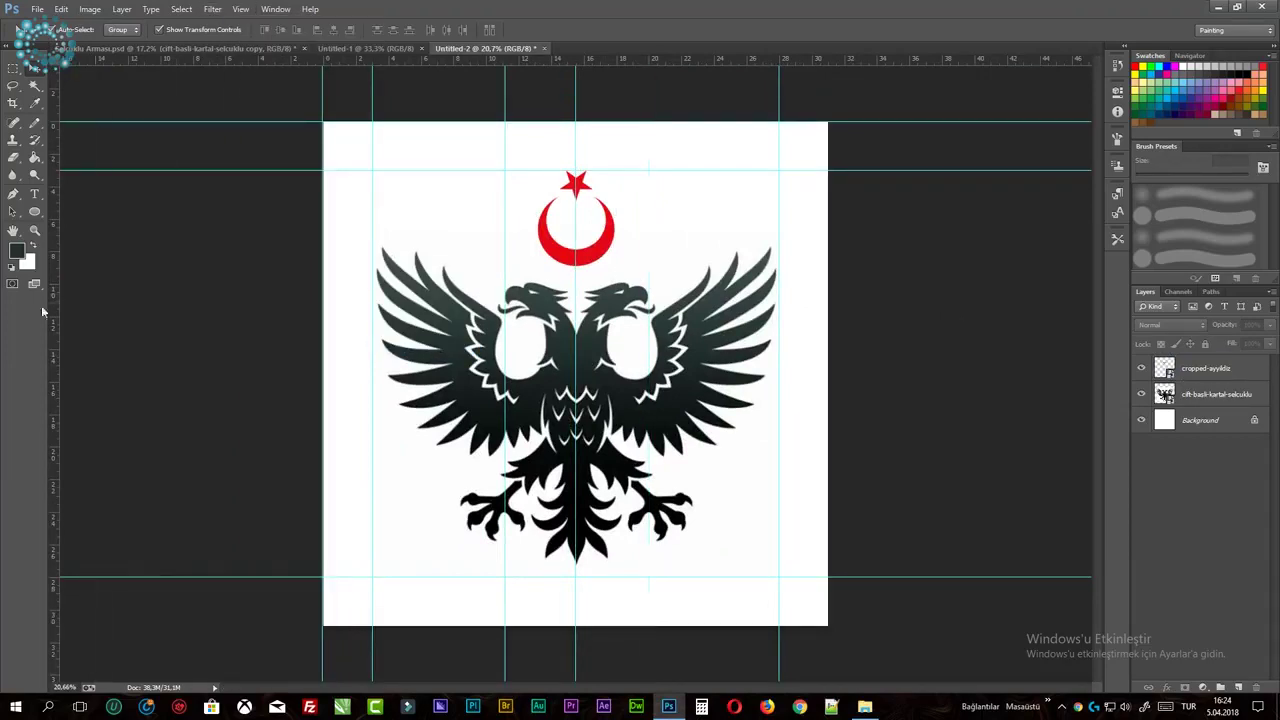
drag(238, 365, 47, 370)
drag(292, 123, 310, 48)
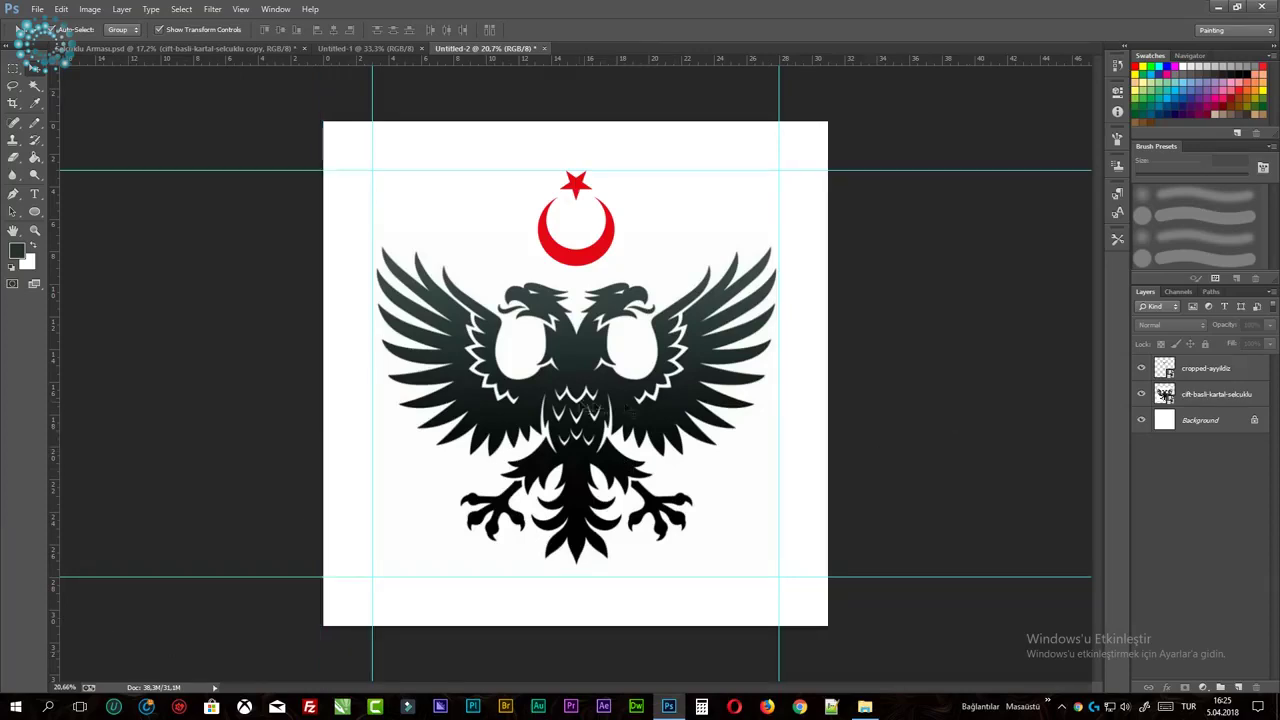
click(607, 402)
click(818, 450)
- Fill the eagle layer's white surround and the Background layer with teal-green
click(17, 252)
click(808, 309)
click(971, 206)
key(g)
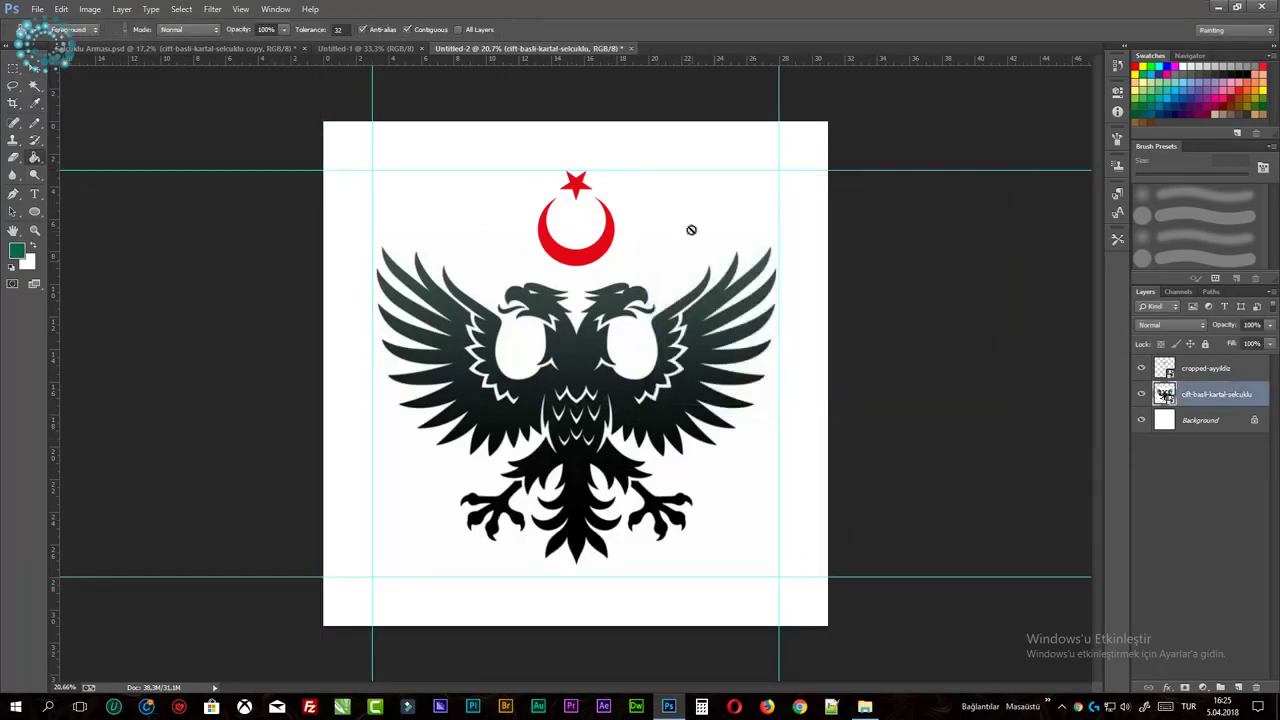
click(689, 235)
click(1218, 428)
click(760, 229)
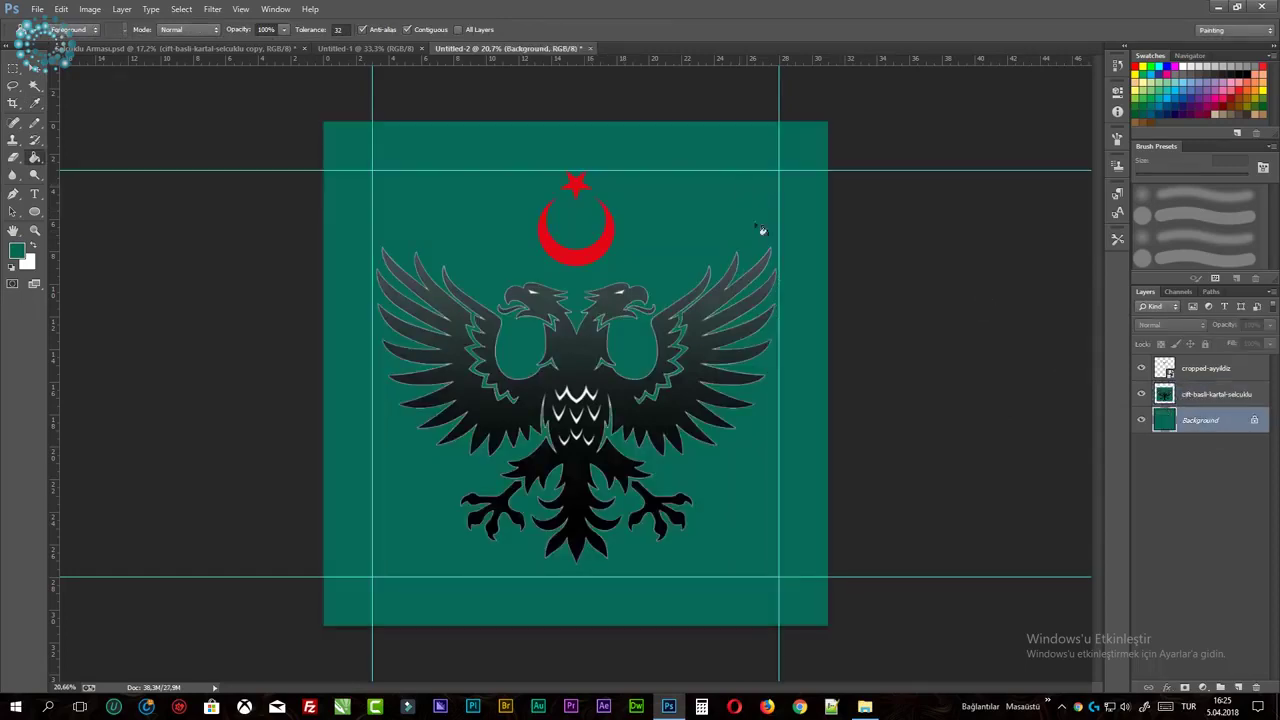
scroll(735, 226, up, 1)
- Recolour the rasterized crescent-and-star layer dark charcoal
click(17, 251)
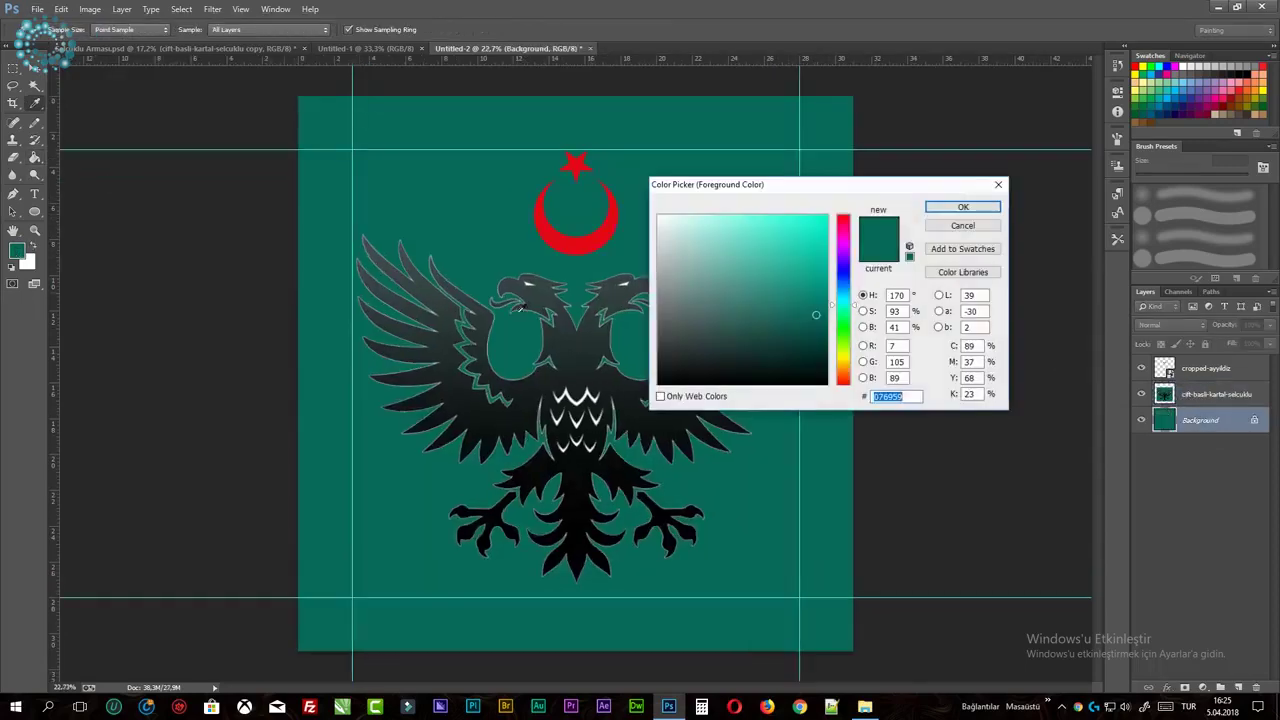
click(962, 206)
click(1205, 368)
click(584, 186)
key(Return)
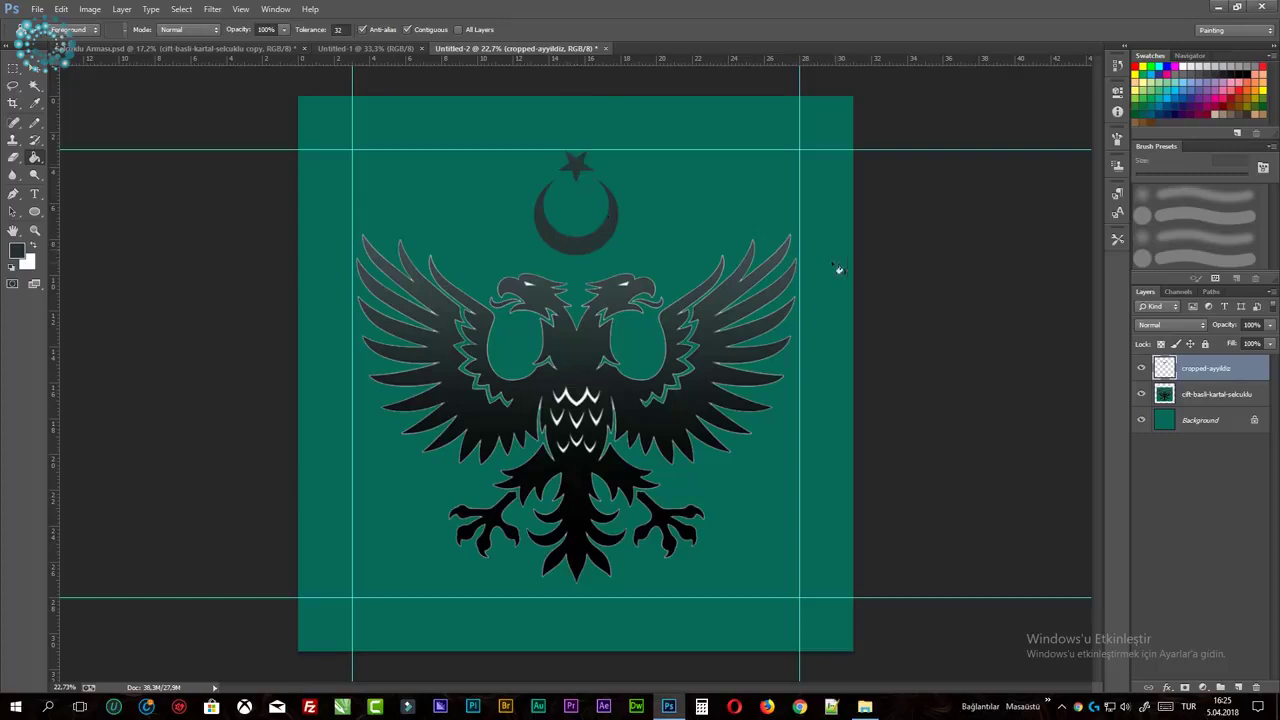
- Paint dark Pencil strokes over the teal notches beside both of the eagle's necks
click(40, 122)
scroll(550, 358, up, 3)
scroll(550, 358, up, 13)
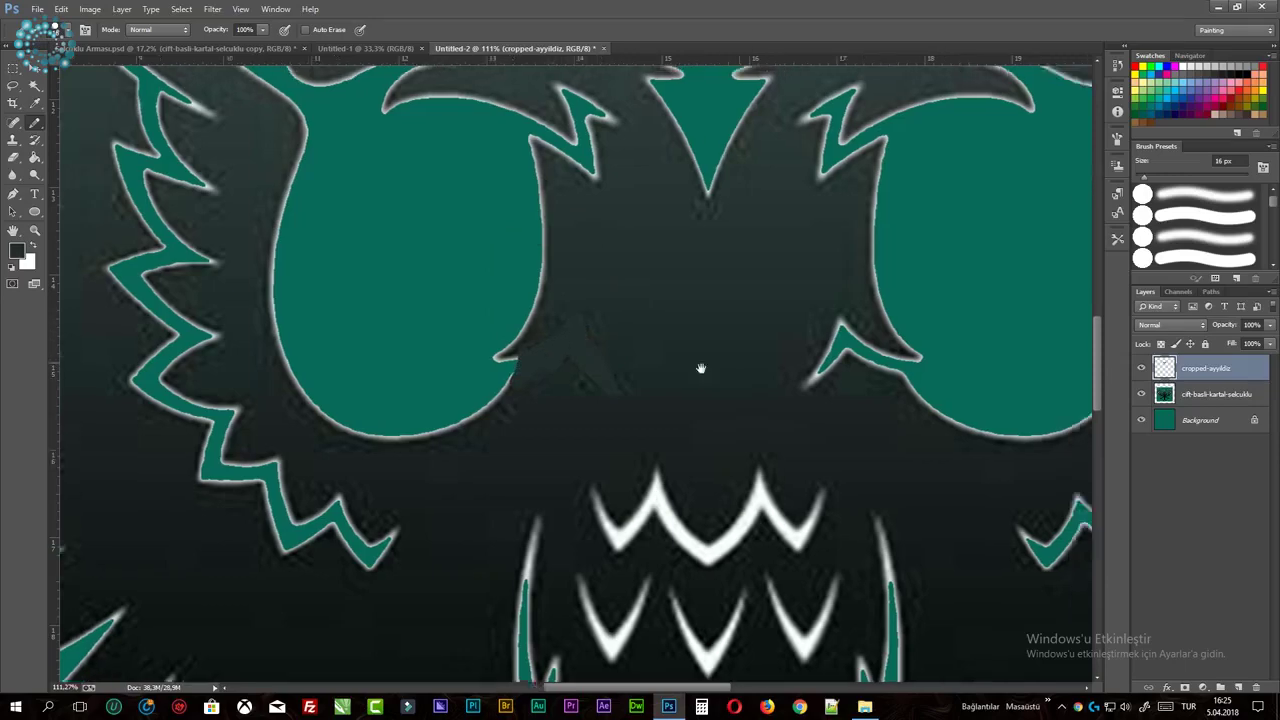
scroll(700, 366, right, 5)
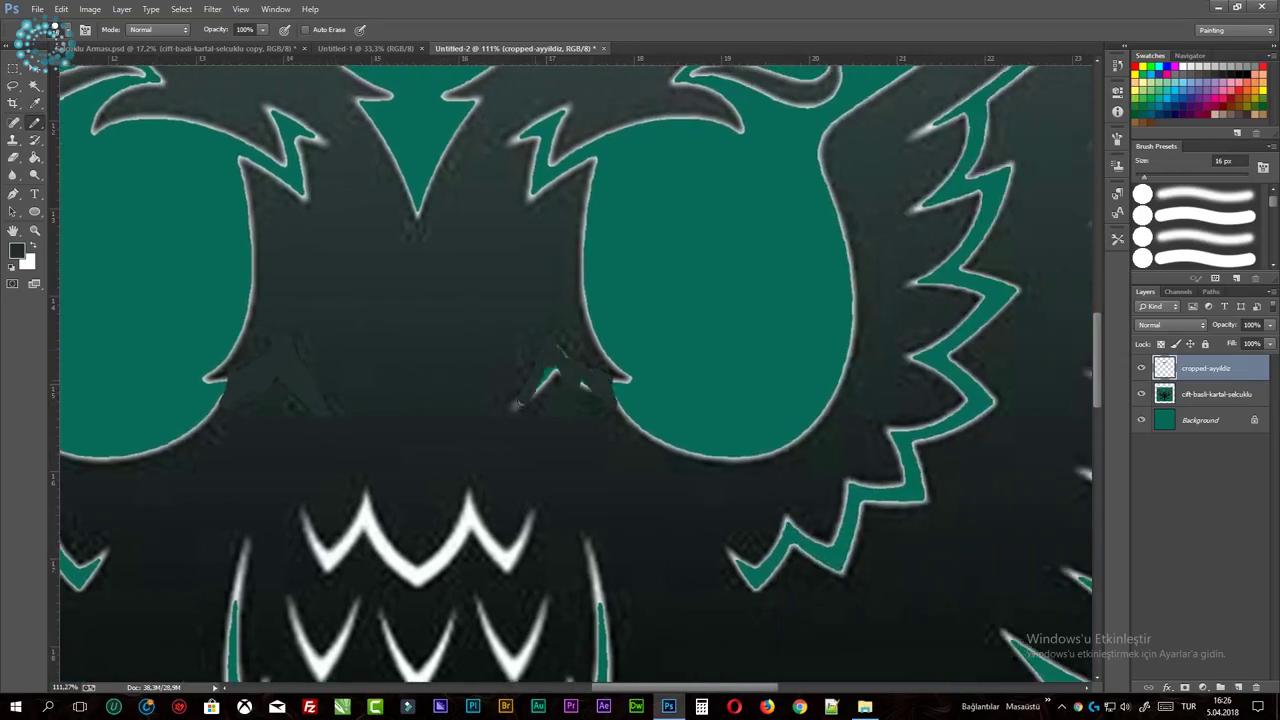
scroll(585, 362, down, 8)
scroll(585, 363, up, 5)
scroll(585, 363, up, 3)
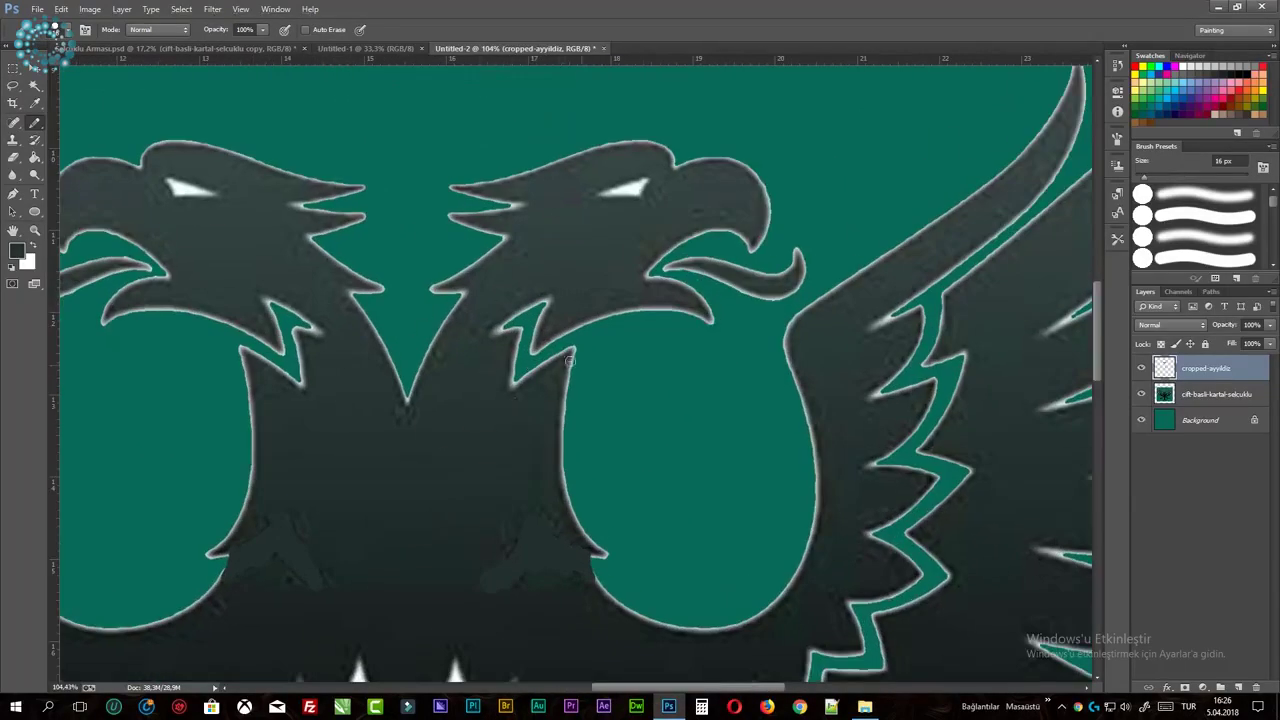
scroll(585, 364, up, 3)
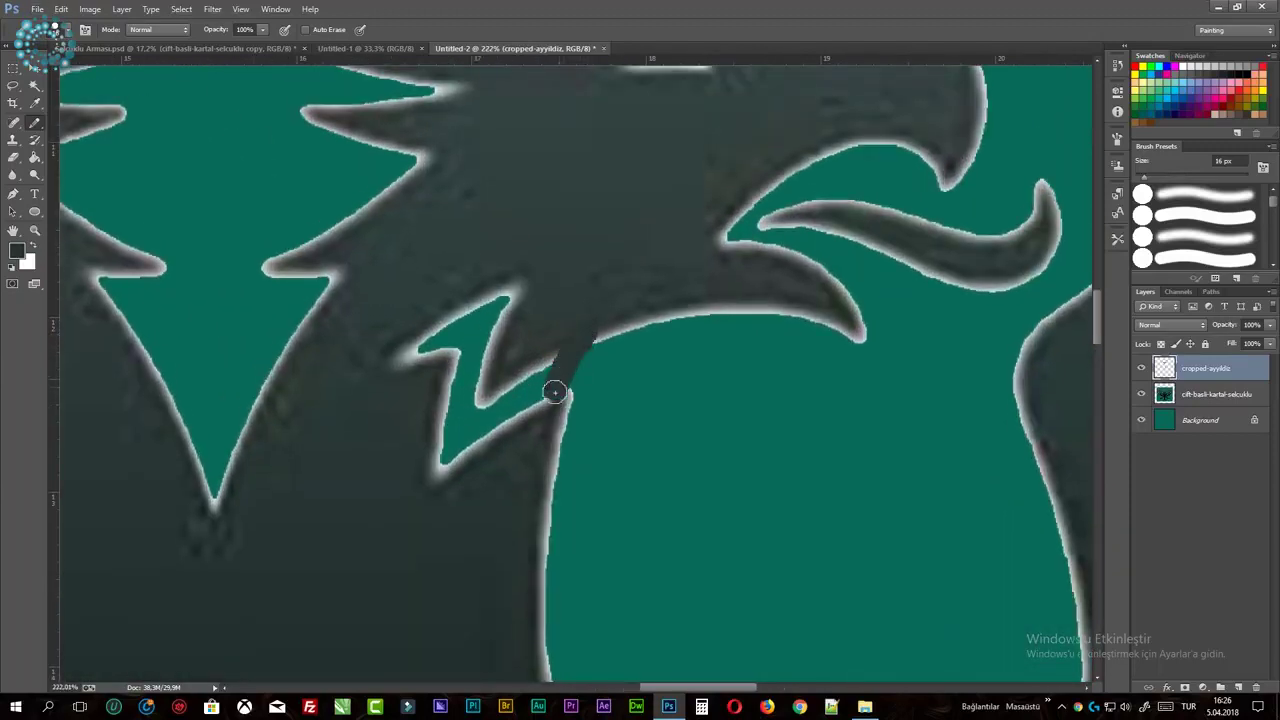
drag(524, 388, 444, 344)
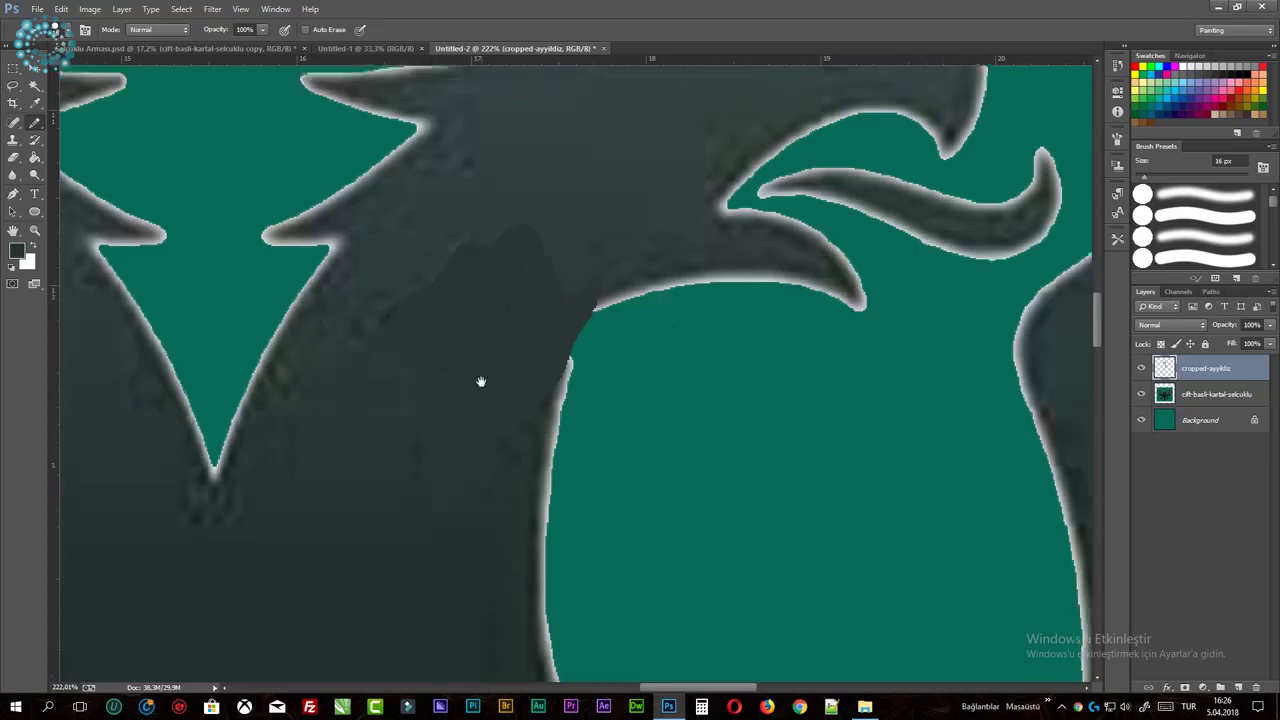
drag(480, 380, 623, 363)
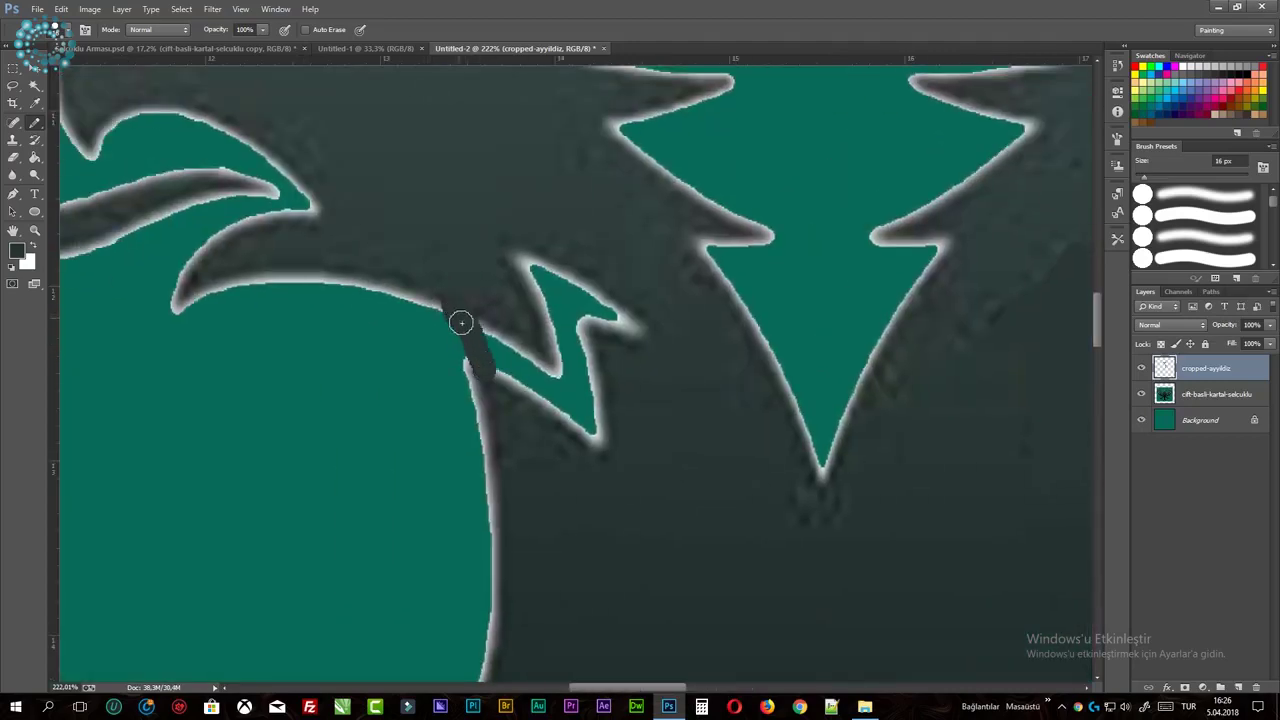
mouse_move(507, 361)
mouse_down()
mouse_move(557, 366)
mouse_move(552, 270)
mouse_up()
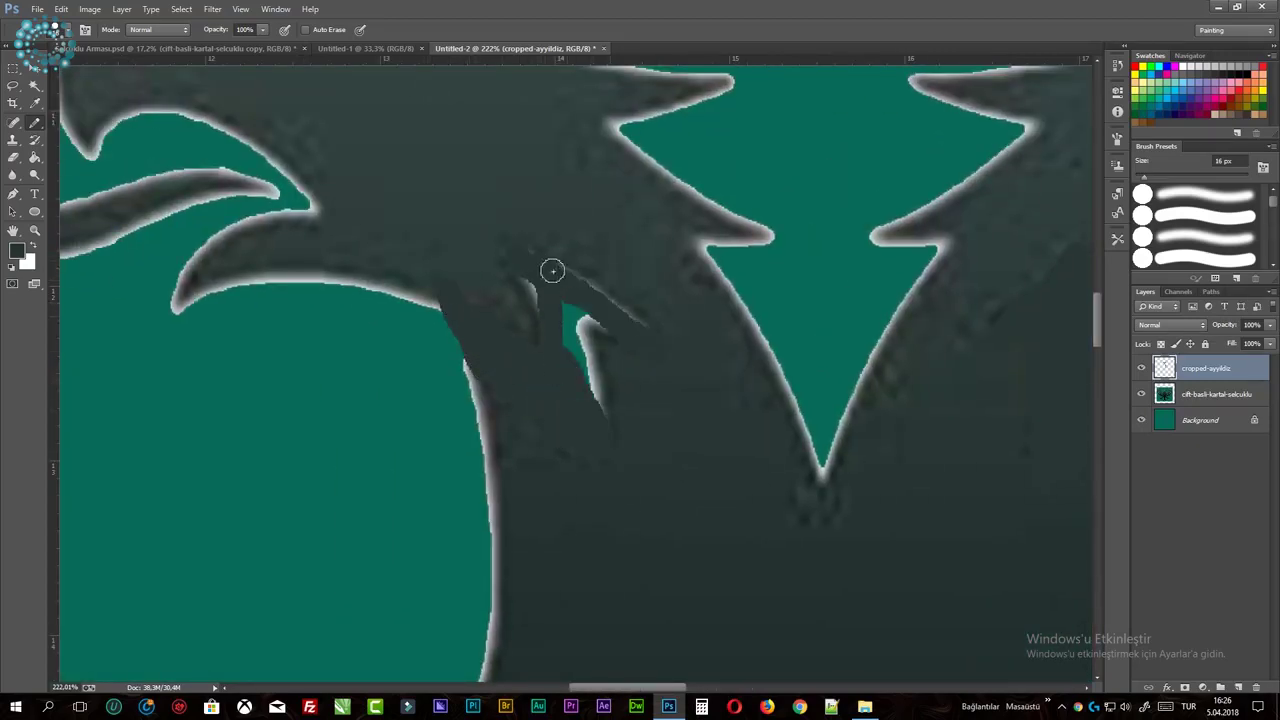
- Paint over the teal gaps near the legs, merging legs and body into one solid shape
scroll(868, 376, down, 2)
scroll(486, 354, down, 3)
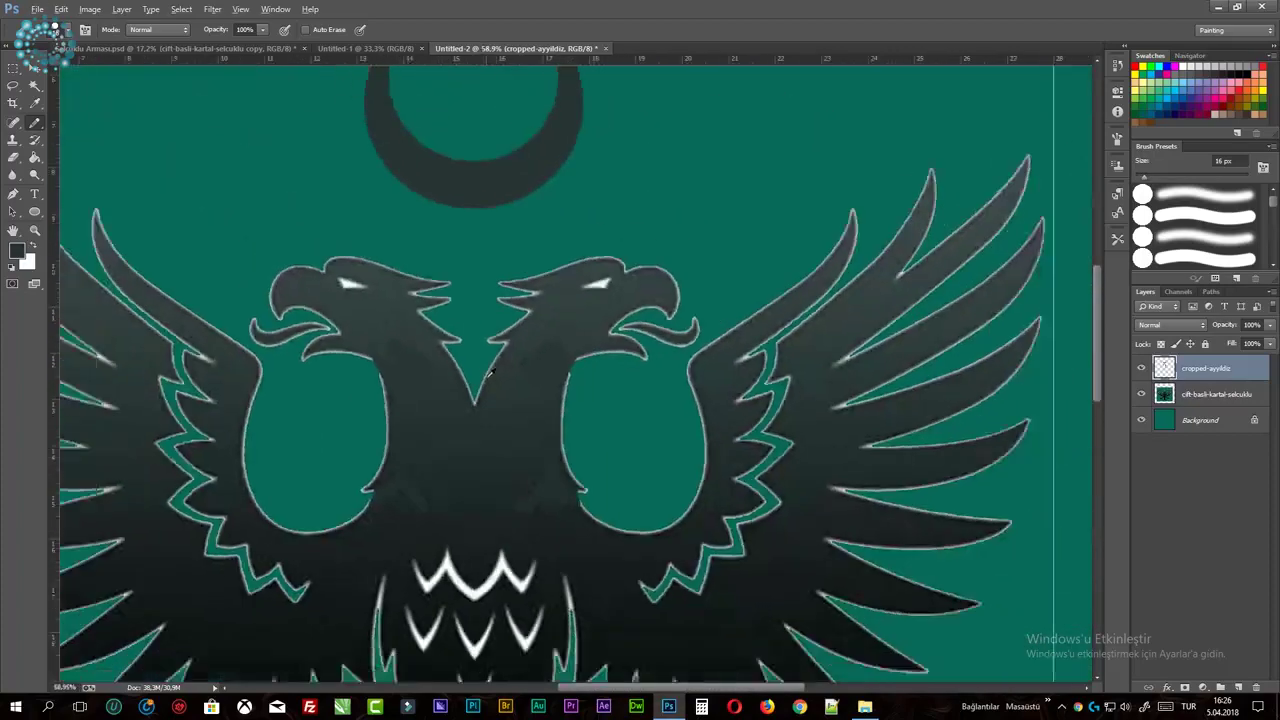
scroll(486, 354, down, 3)
scroll(573, 428, down, 2)
scroll(572, 432, up, 7)
scroll(568, 344, up, 2)
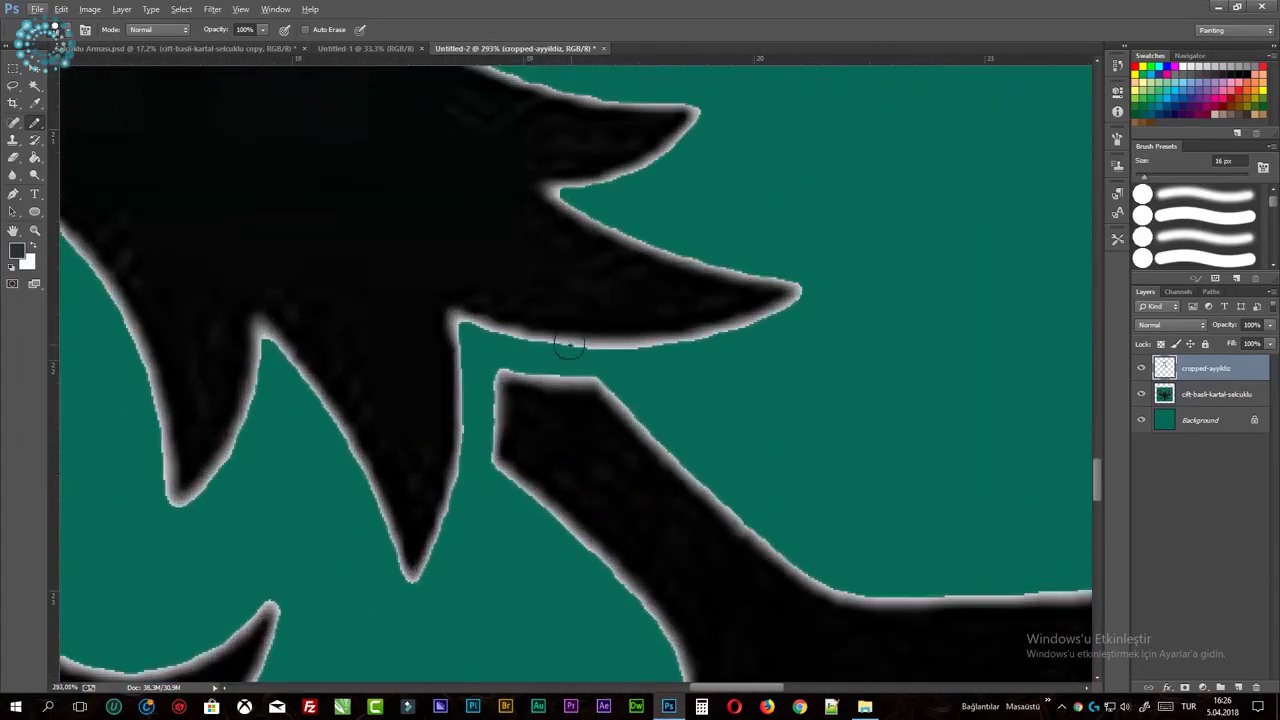
mouse_move(543, 344)
mouse_down()
mouse_move(591, 394)
mouse_move(480, 323)
mouse_move(510, 397)
mouse_up()
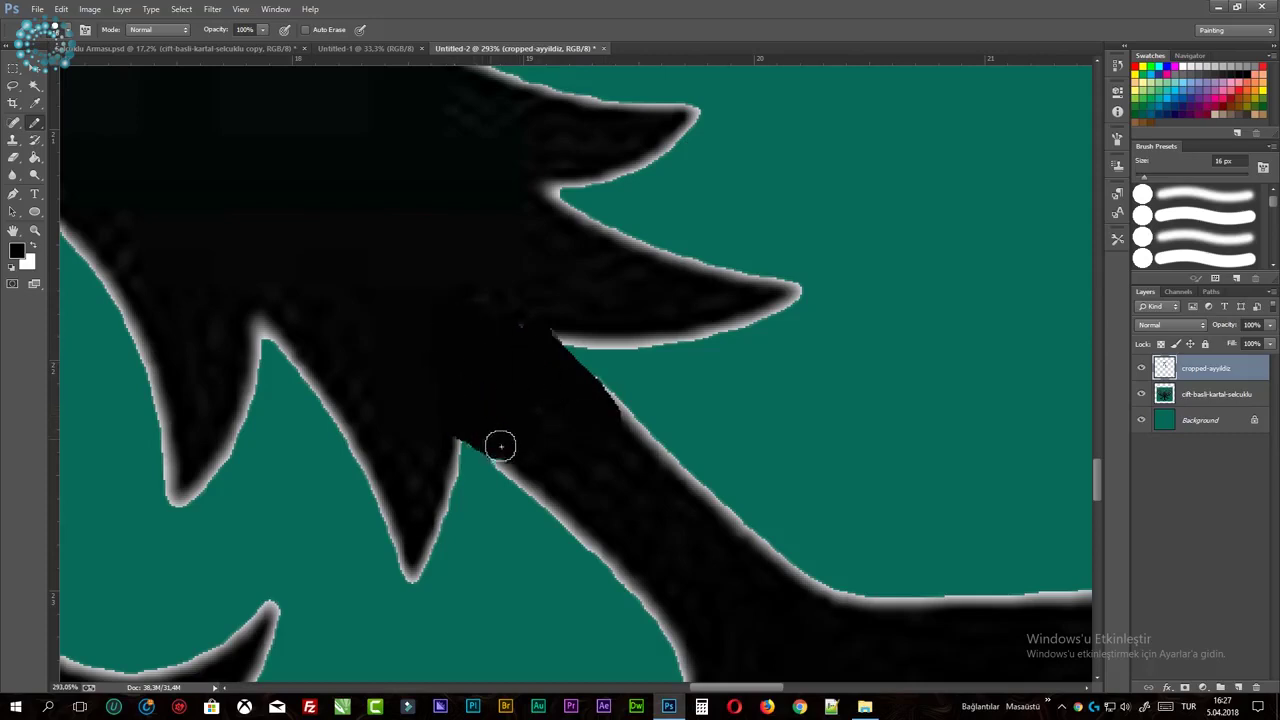
scroll(515, 357, left, 5)
scroll(417, 411, left, 5)
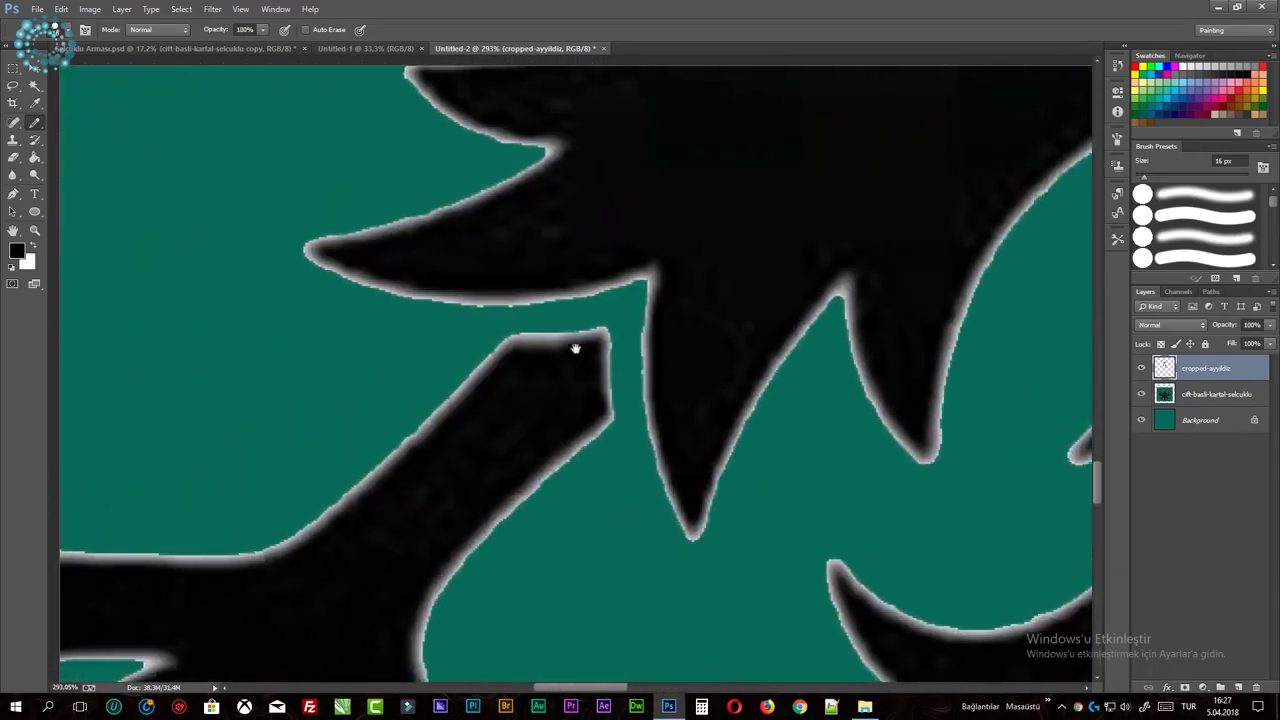
scroll(574, 346, left, 2)
mouse_move(550, 321)
mouse_down()
mouse_move(646, 271)
mouse_move(612, 384)
mouse_up()
scroll(666, 363, down, 3)
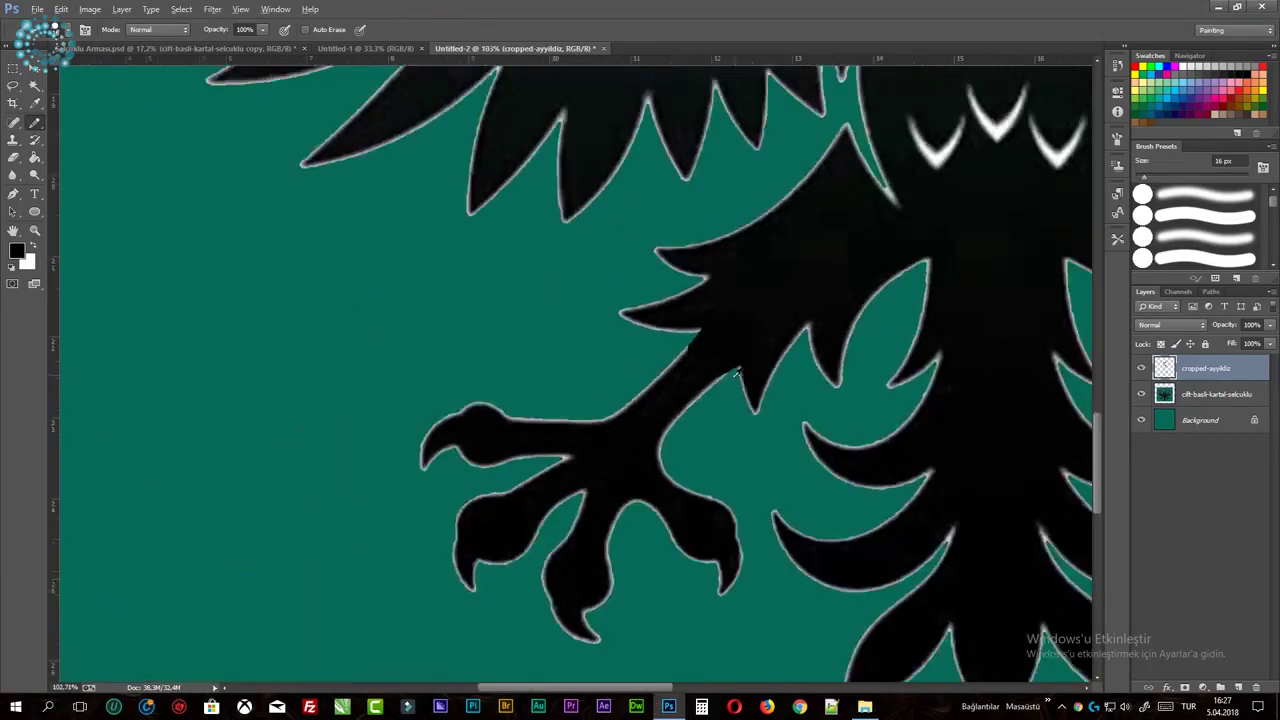
scroll(700, 362, down, 3)
scroll(760, 362, down, 2)
scroll(760, 362, up, 5)
- Hide the Background, magic-wand the teal surround on the eagle layer, delete it and deselect
key(w)
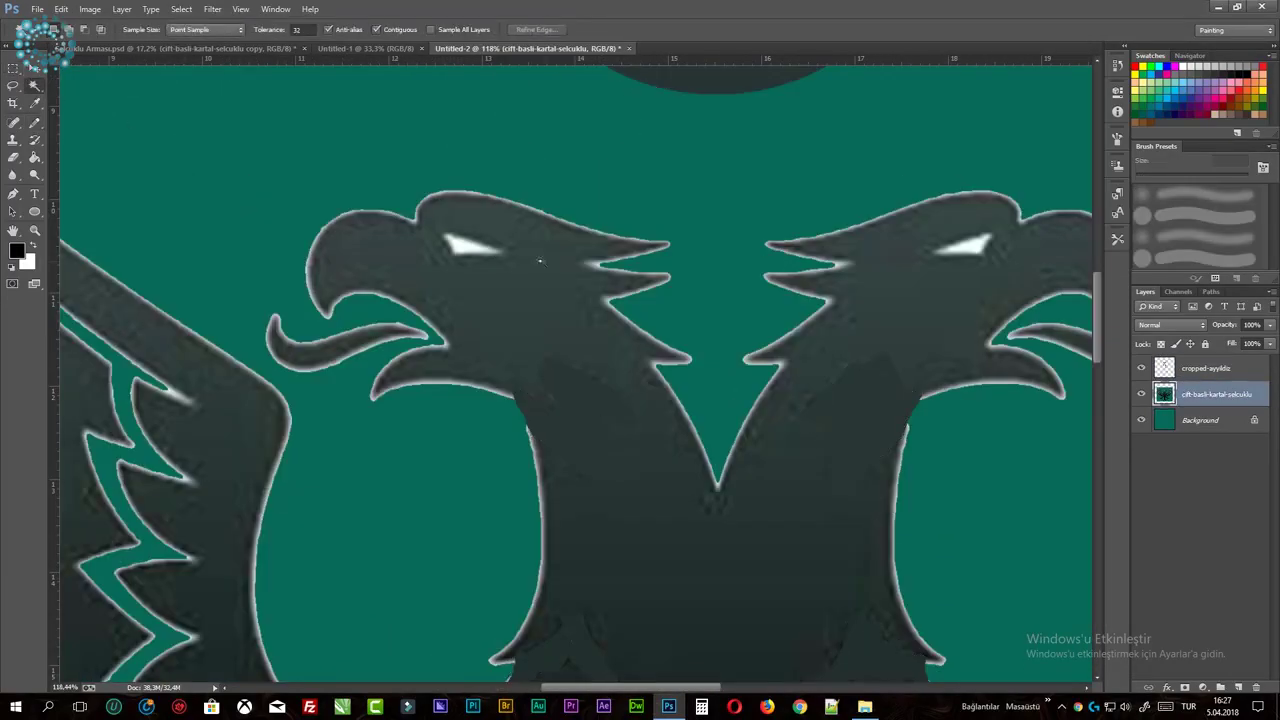
scroll(737, 305, down, 3)
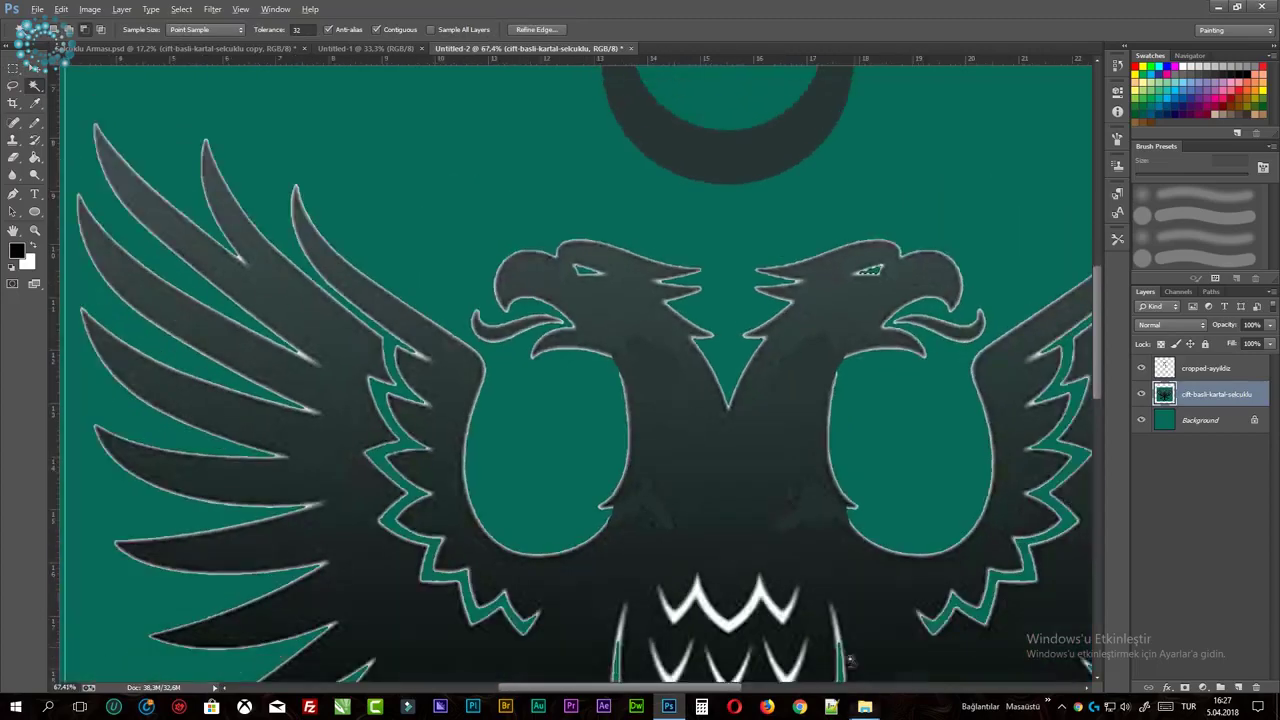
scroll(640, 560, up, 3)
click(608, 423)
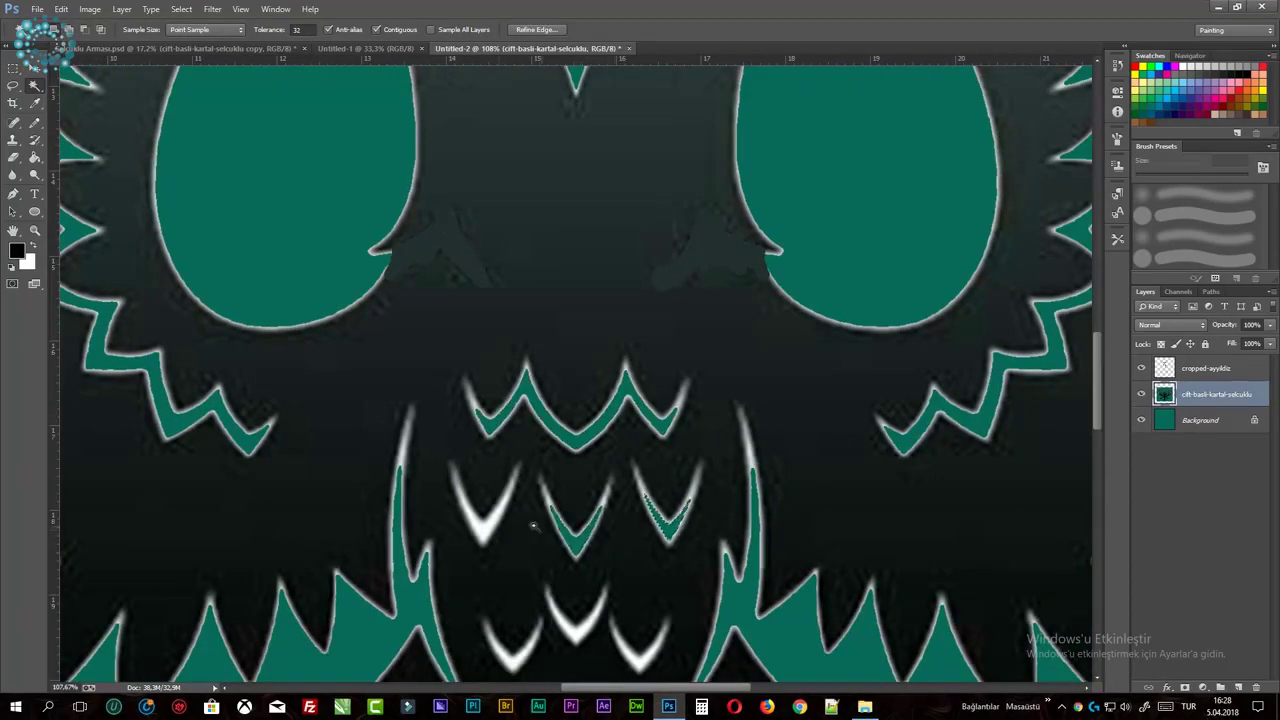
scroll(621, 540, down, 4)
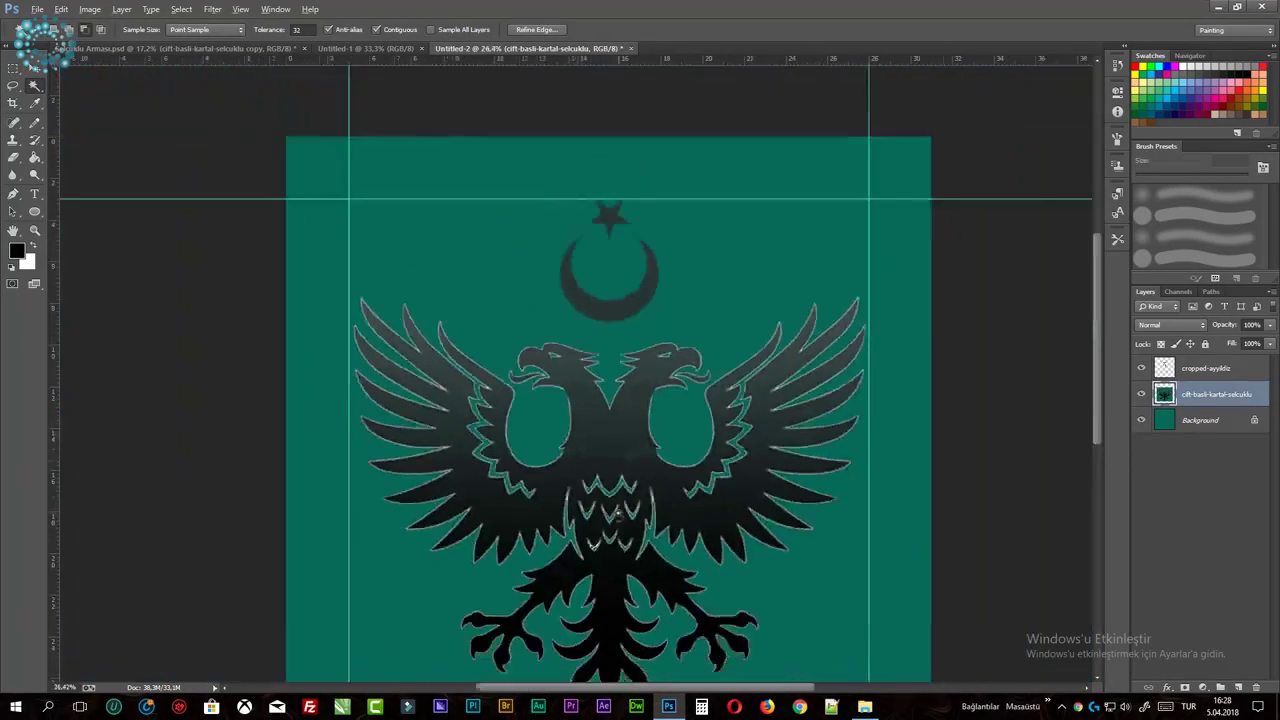
scroll(906, 446, down, 2)
click(1141, 420)
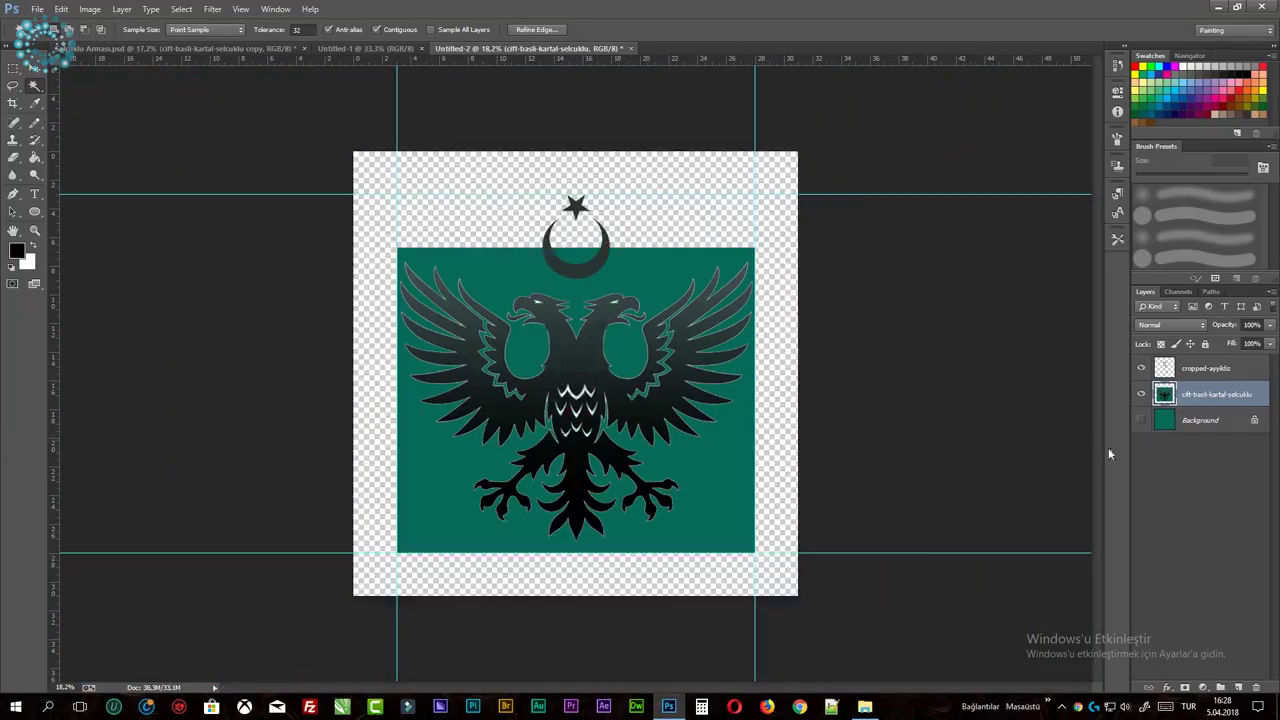
click(705, 473)
key(Delete)
key(m)
key(ctrl+d)
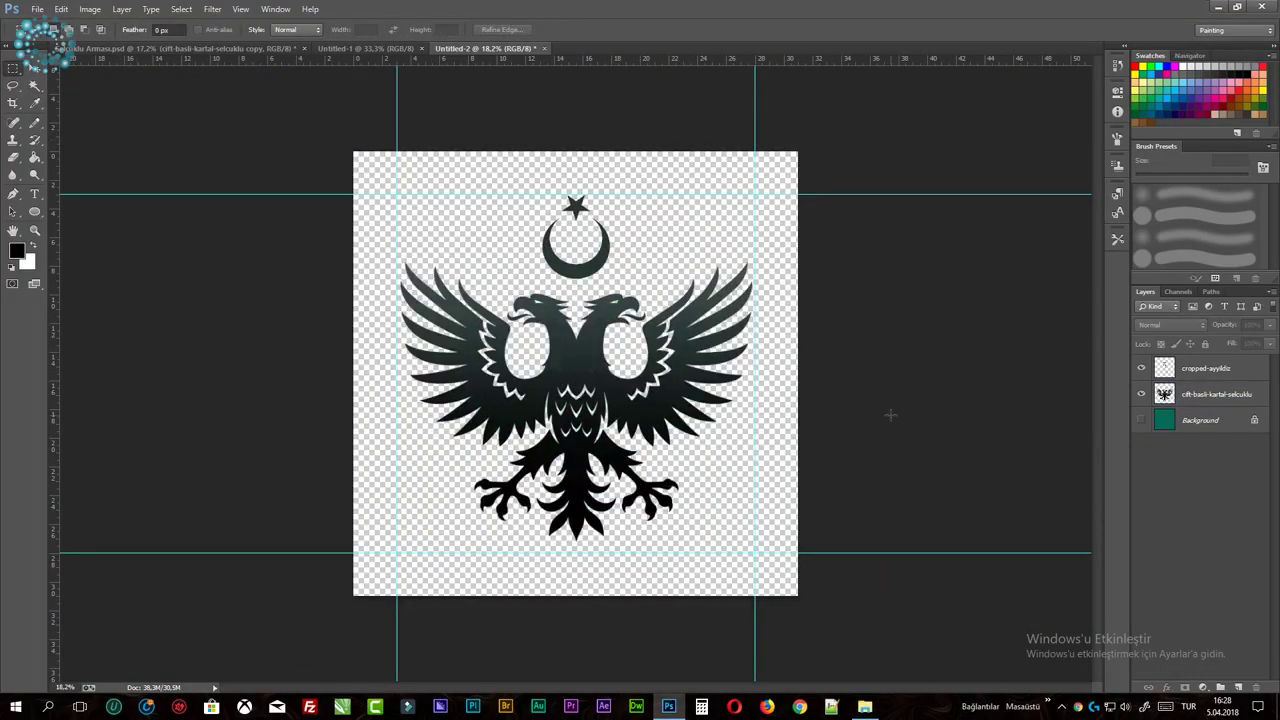
- Save the document as Arma.psd
click(37, 9)
click(60, 171)
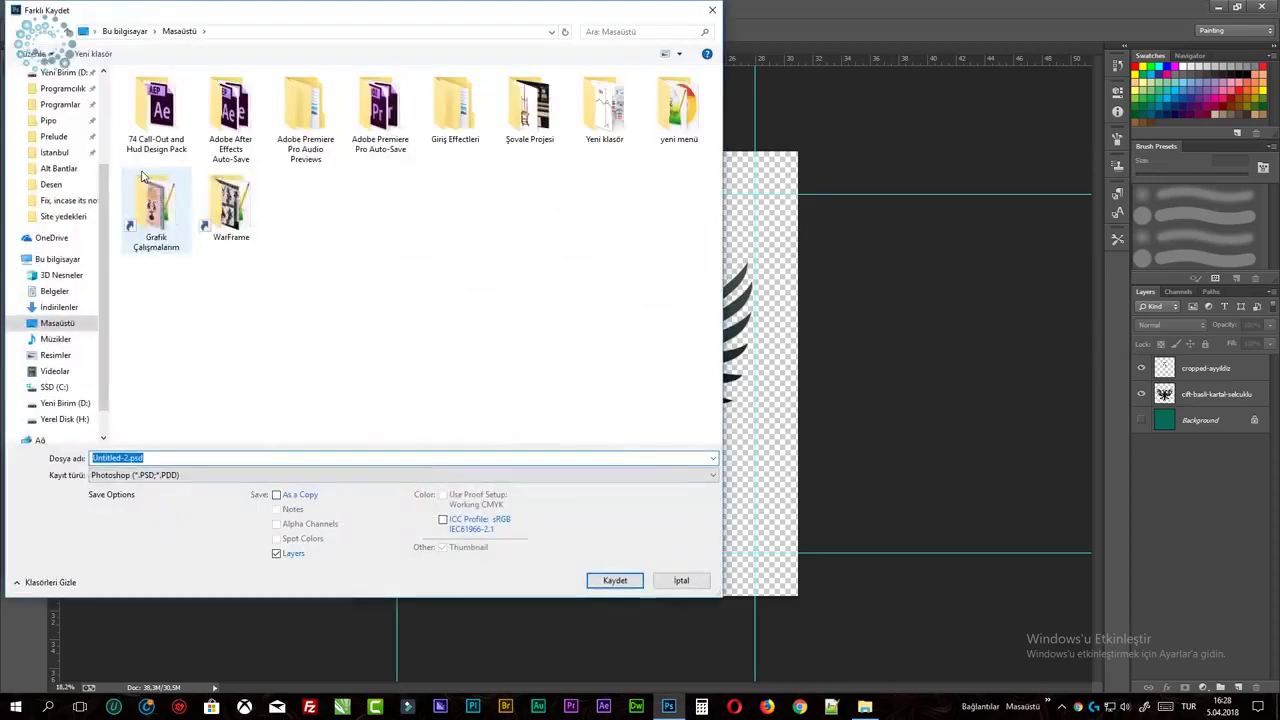
text(Arma)
key(Return)
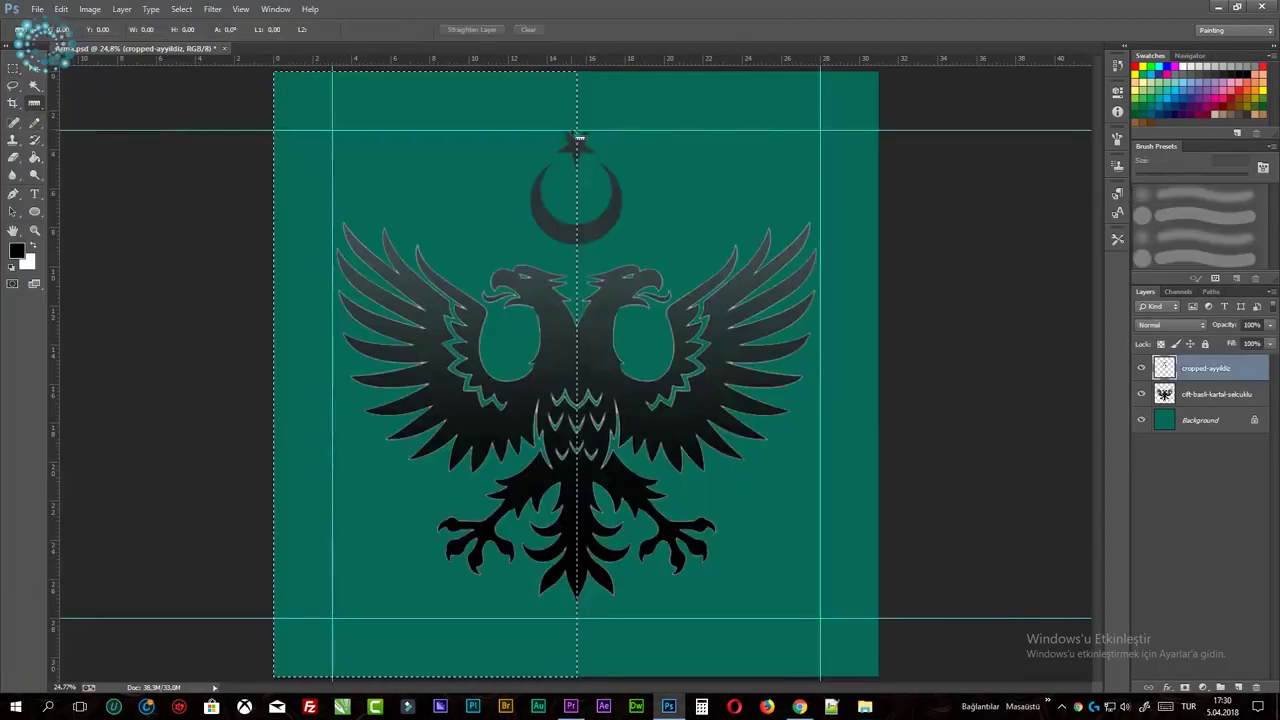
- Crop the emblem at the vertical centre guide, keeping only the left half
mouse_move(574, 137)
mouse_down()
mouse_move(553, 622)
mouse_move(576, 604)
mouse_move(424, 578)
mouse_up()
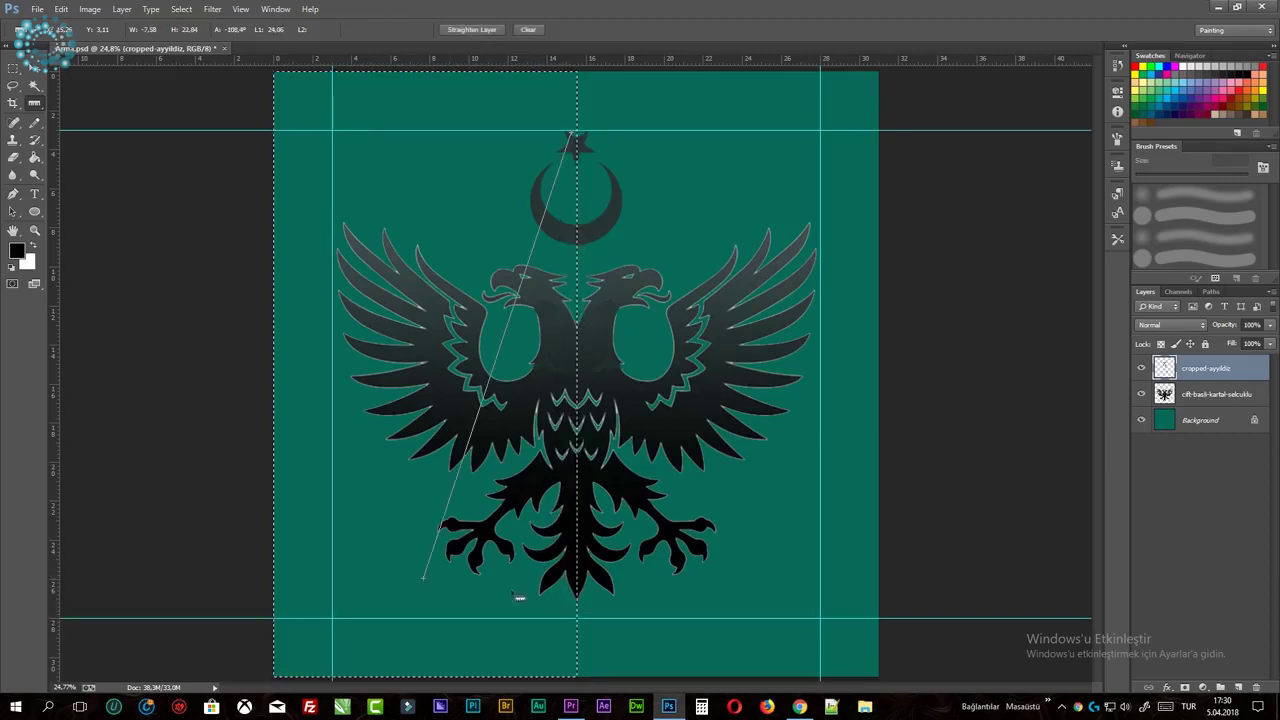
key(c)
drag(826, 374, 700, 374)
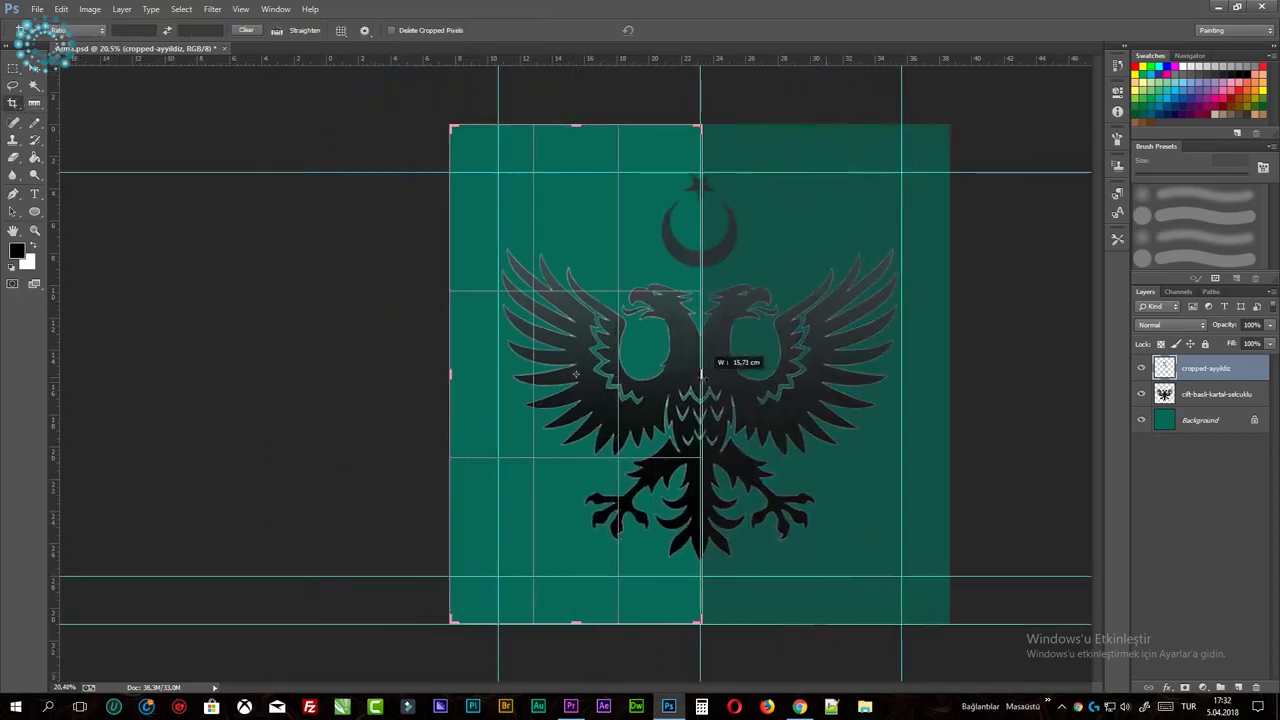
scroll(700, 374, up, 1)
scroll(700, 374, up, 2)
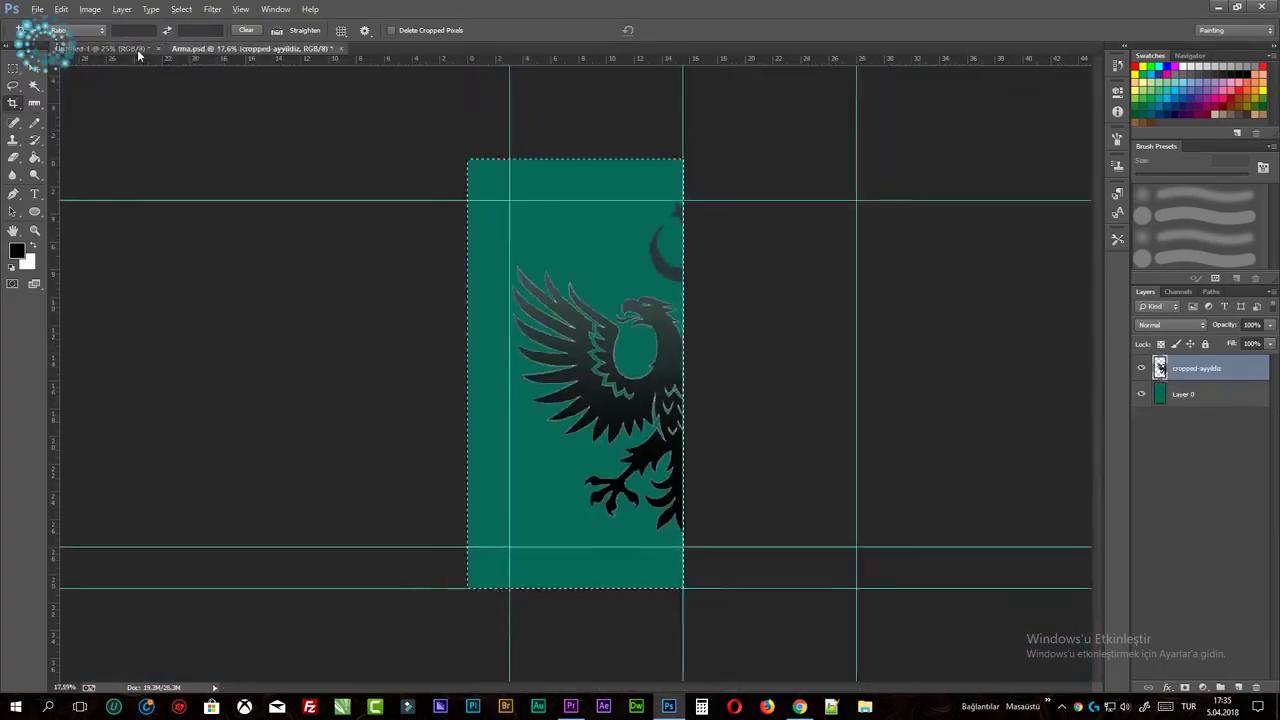
- Delete the white Background layer so the left-half eagle sits on transparency
key(v)
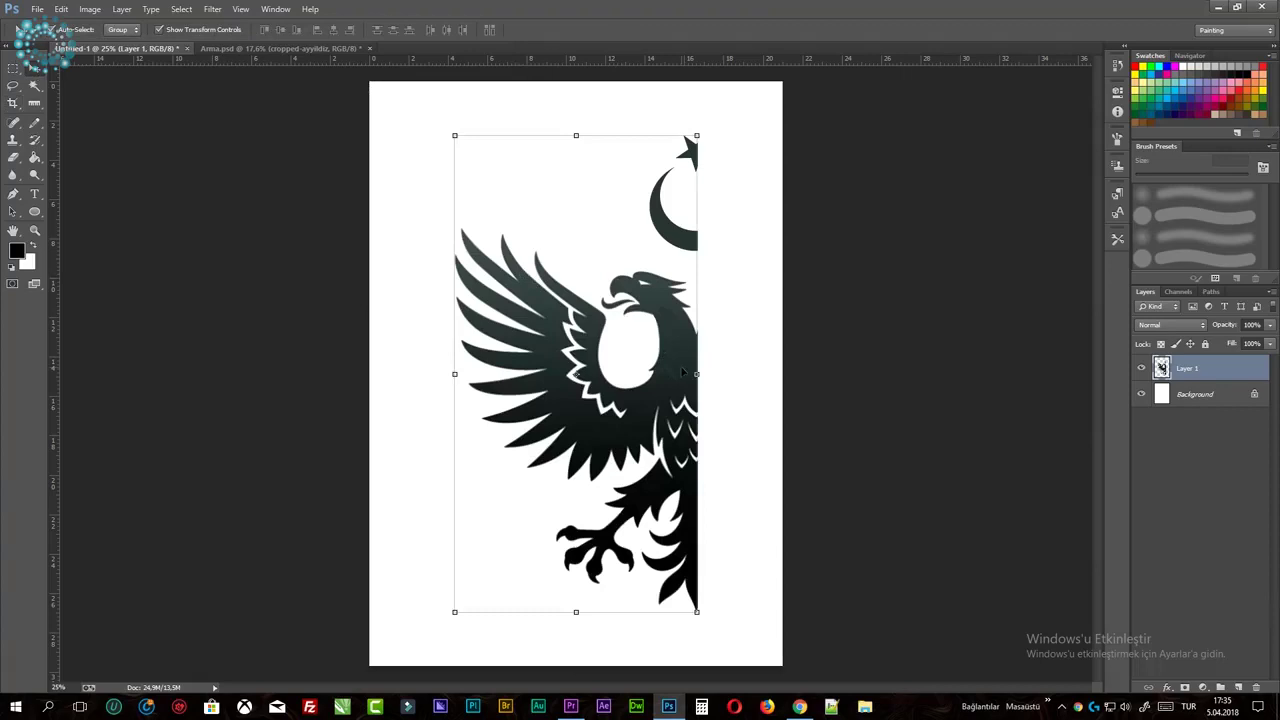
click(897, 405)
click(1200, 394)
drag(1200, 394, 1262, 687)
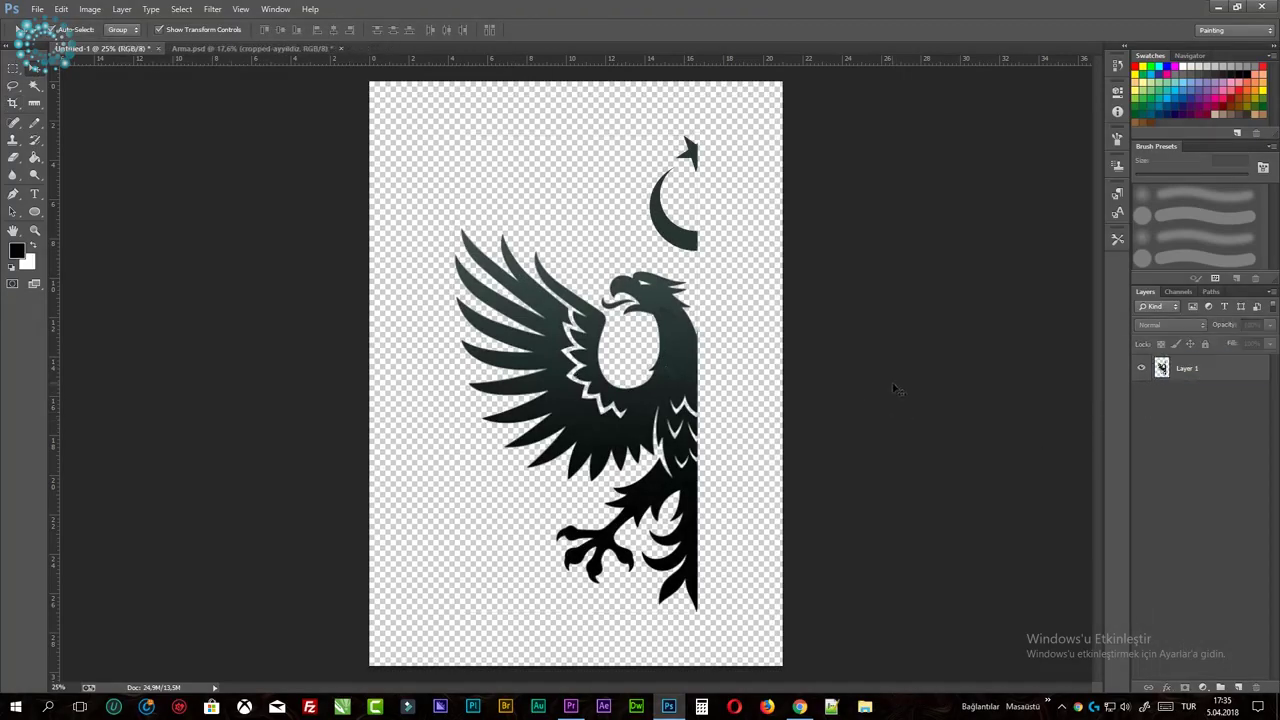
- Export the left half with Save for Web as a JPEG named 01
key(ctrl+alt+shift+s)
click(845, 117)
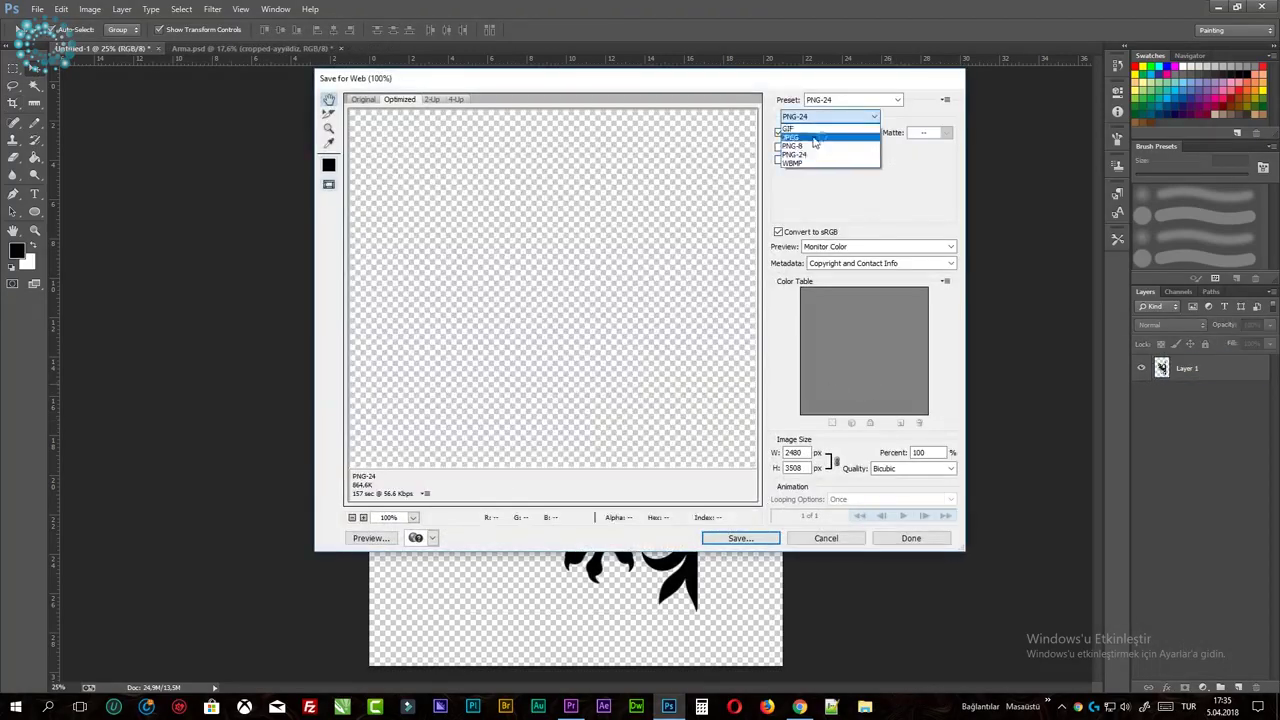
click(814, 138)
click(749, 543)
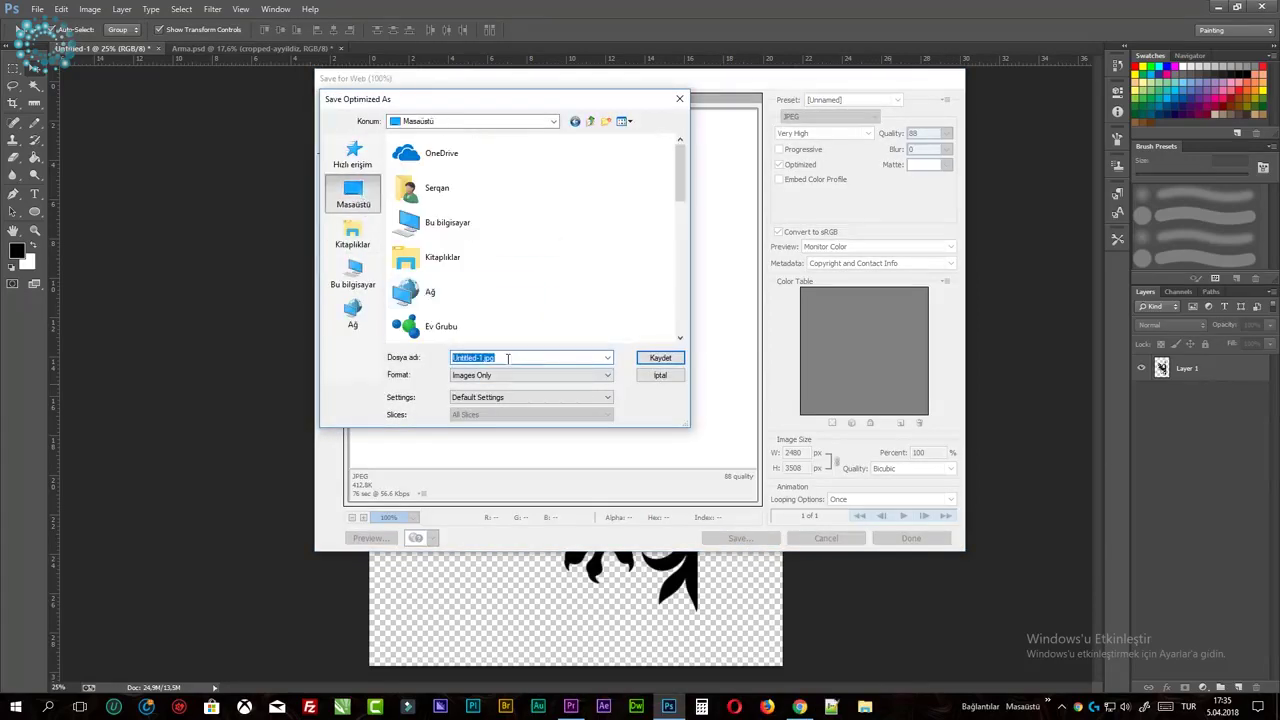
key(Return)
- In Arma.psd, crop from the centre line to the right edge, keeping the right half
click(261, 48)
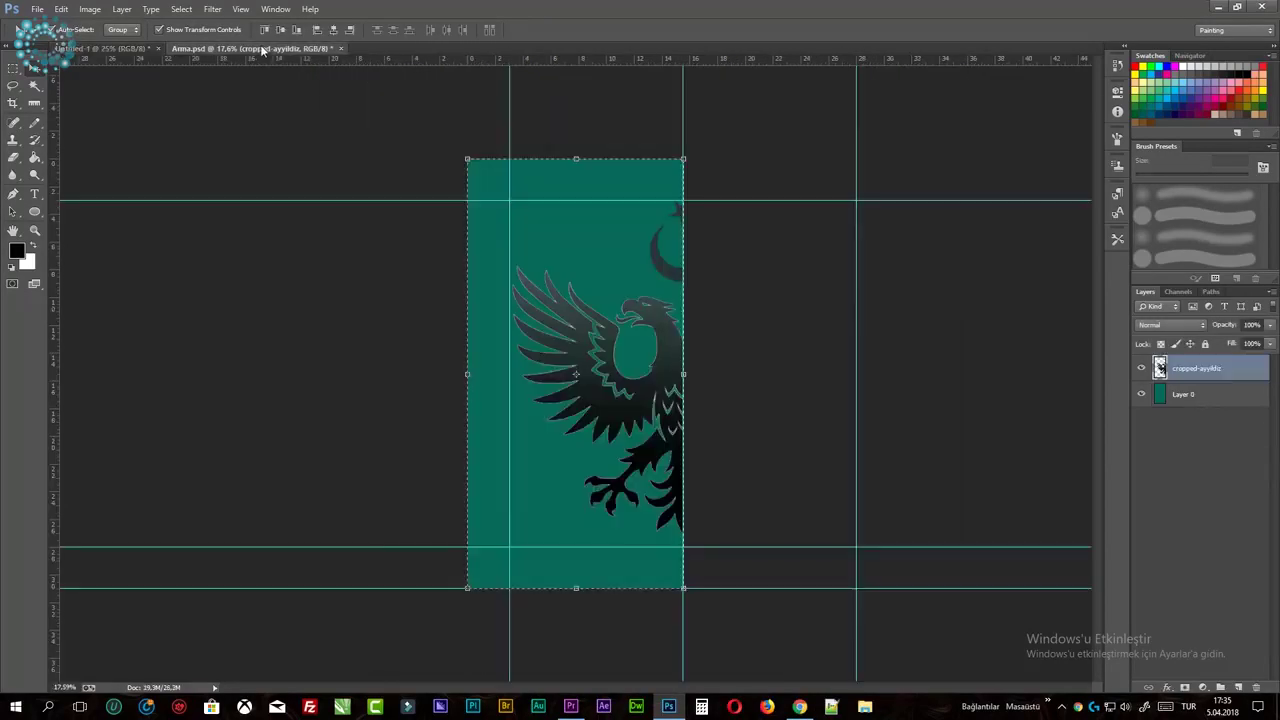
key(c)
drag(360, 373, 470, 375)
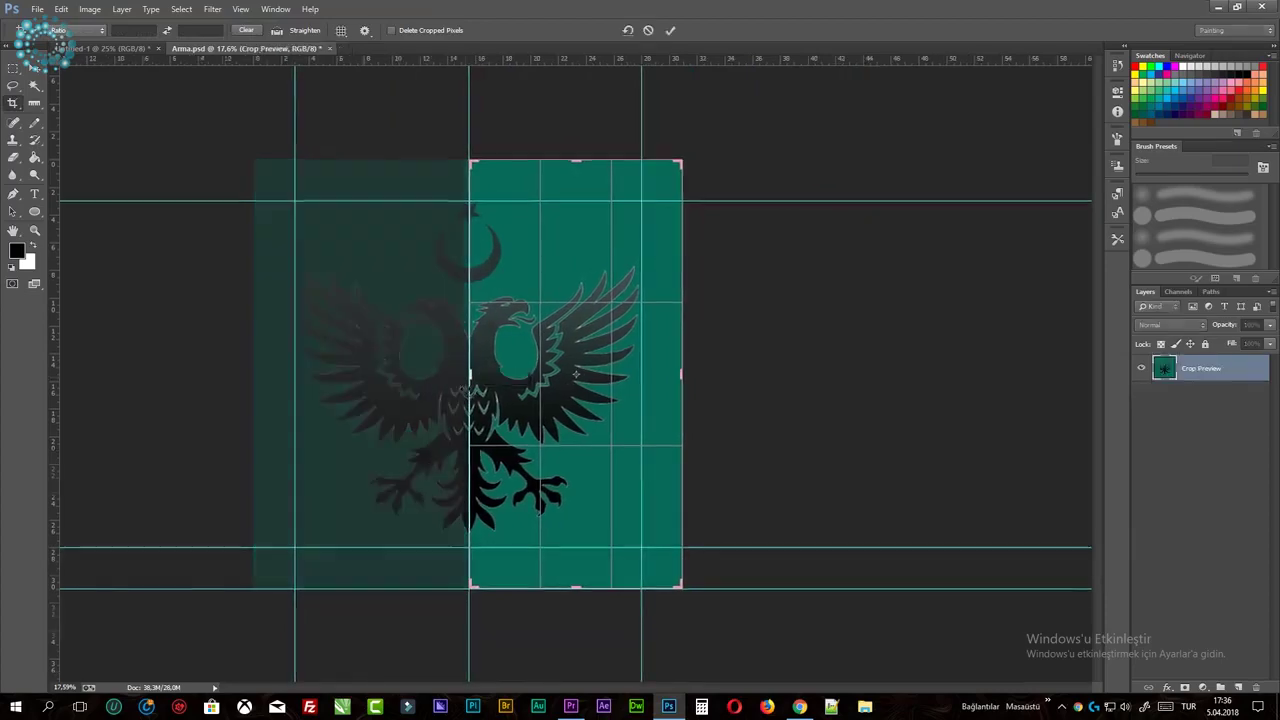
key(ctrl+plus)
key(ctrl+plus)
drag(200, 380, 551, 400)
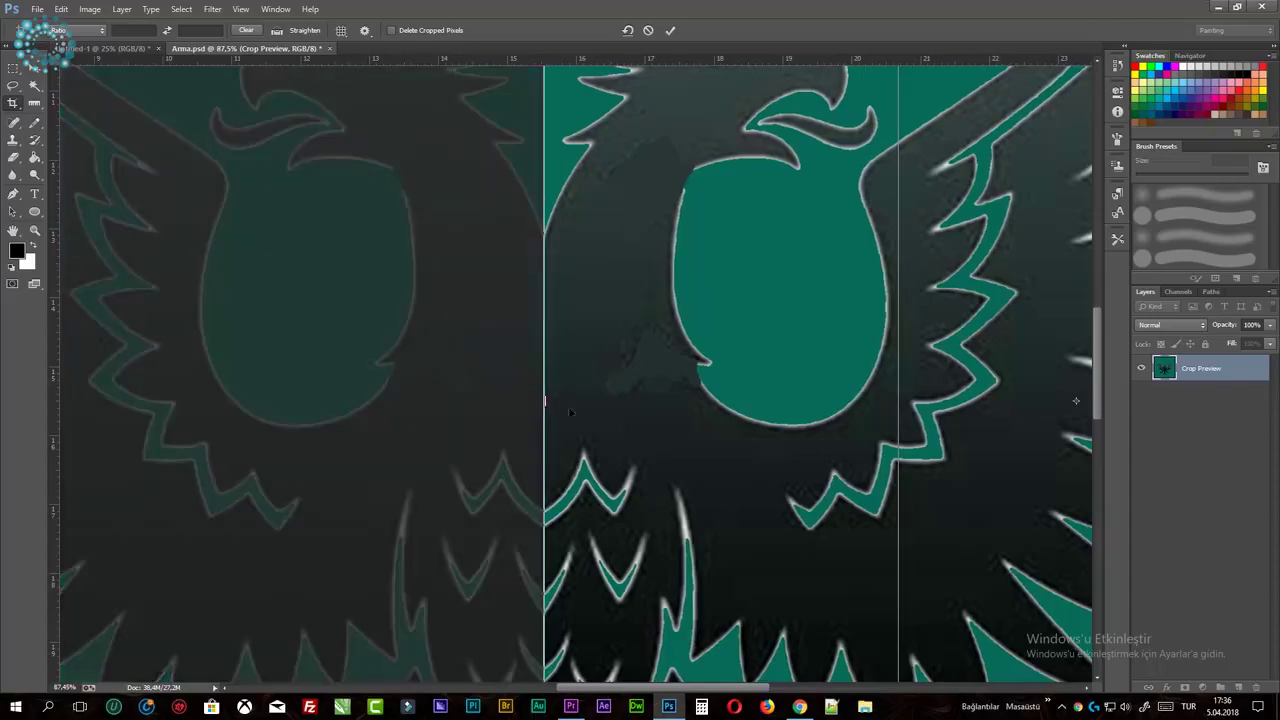
key(Return)
key(ctrl+minus)
- Hide the teal Layer 0 and export the right half with Save for Web
click(1141, 395)
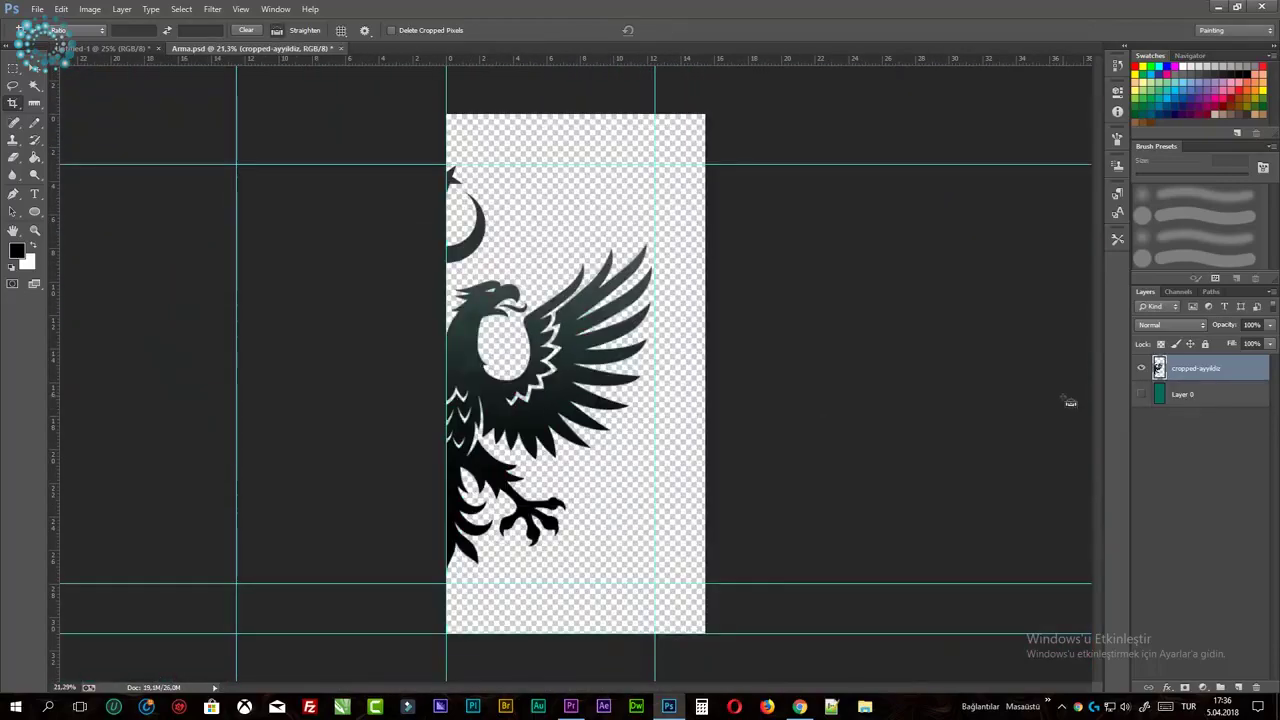
key(ctrl+alt+shift+s)
click(737, 537)
key(Return)
- Paste the eagle's right half into Untitled-1 as Layer 2 and delete the left-half Layer 1
key(m)
key(ctrl+Tab)
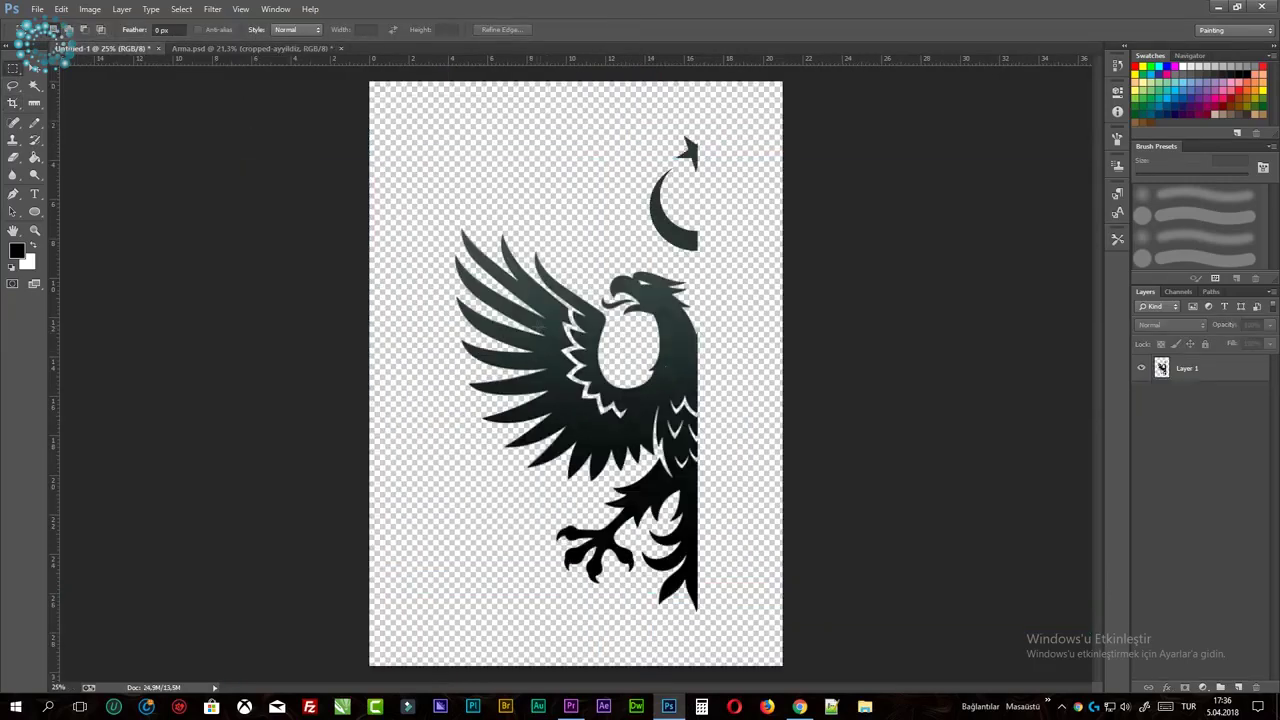
click(35, 68)
click(606, 371)
click(648, 350)
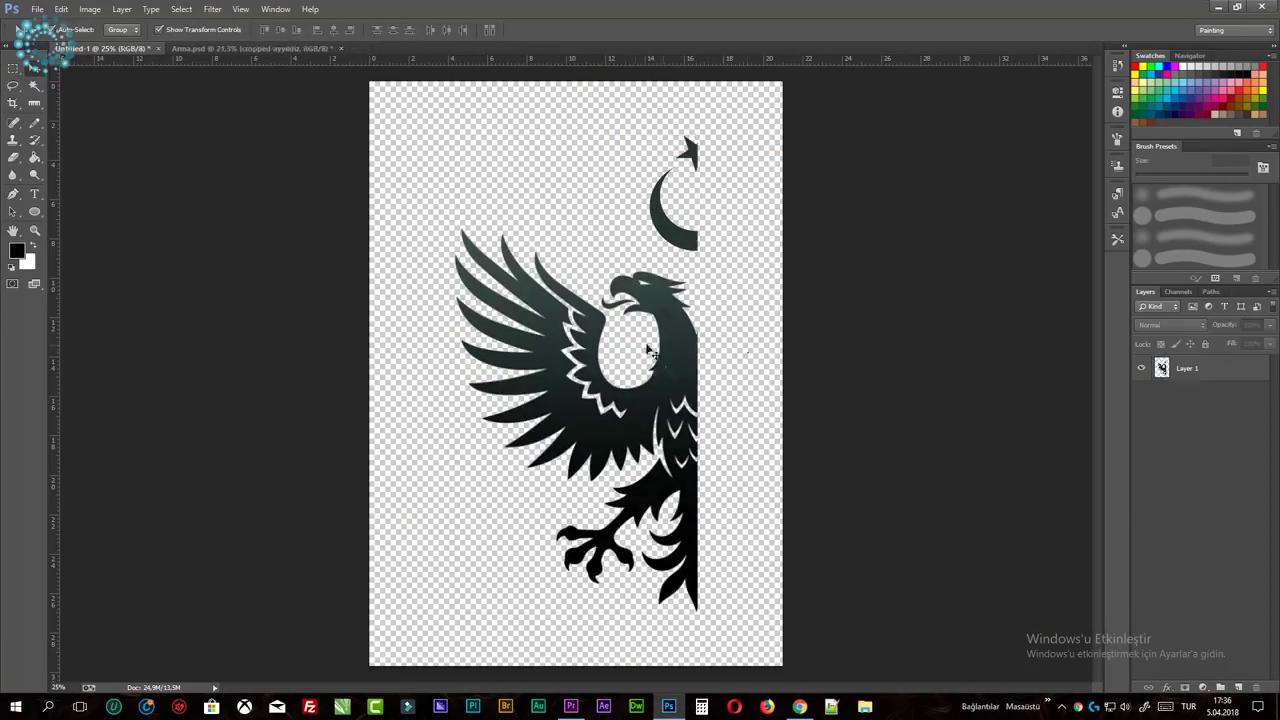
key(ctrl+v)
click(1160, 400)
key(Delete)
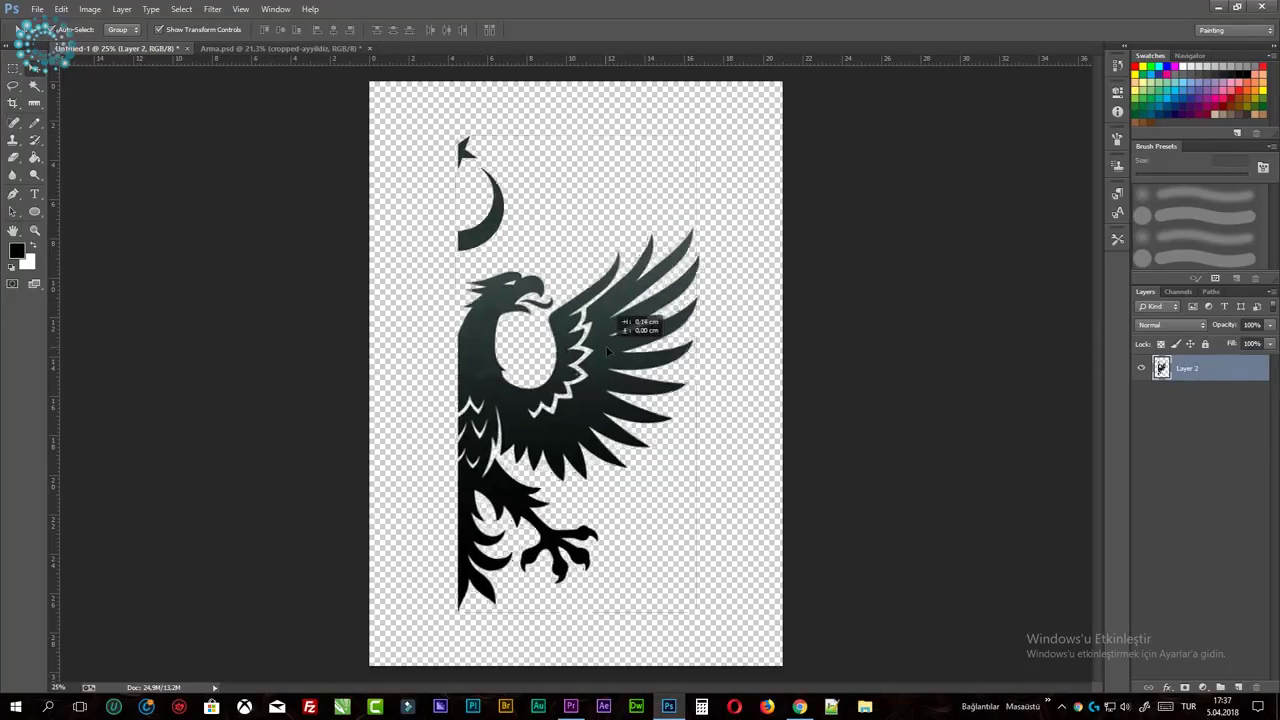
- Save for Web the right half as 02.jpg, replacing the existing file
click(785, 342)
key(ctrl+alt+shift+s)
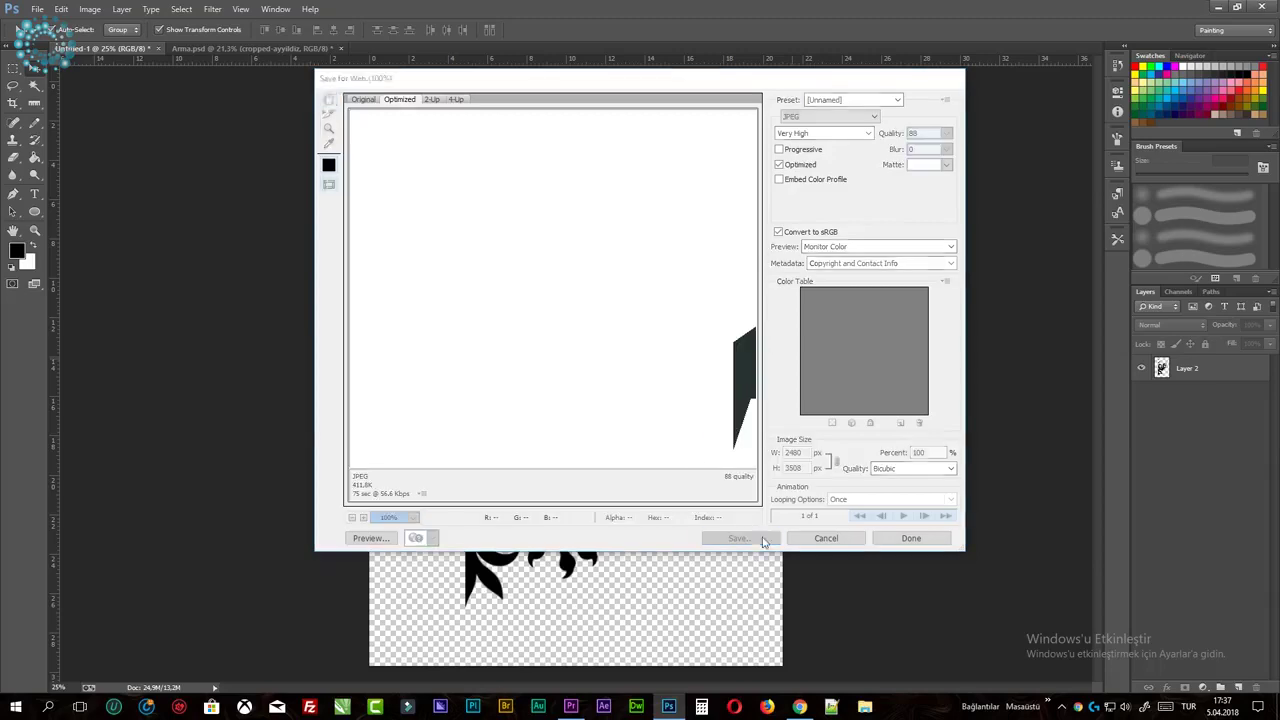
click(765, 537)
key(Return)
key(Return)
key(Return)
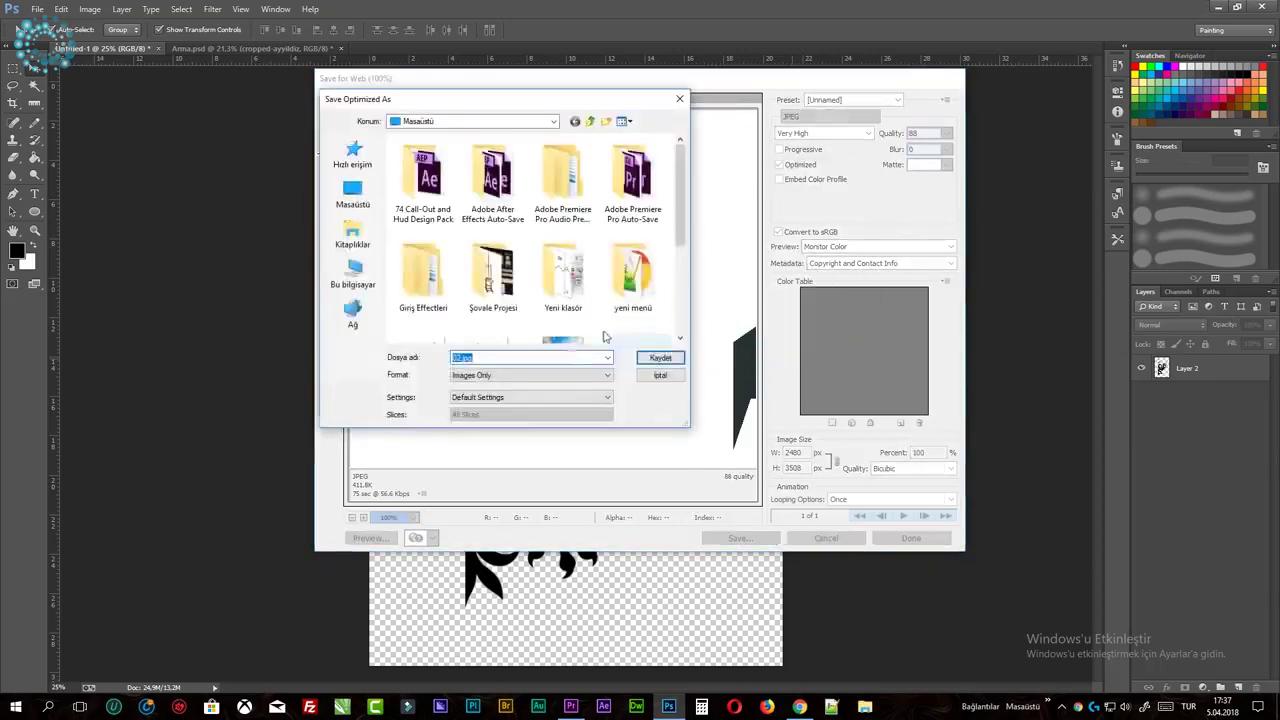
click(651, 354)
click(729, 343)
- Close Photoshop and rename Arma.psd to Selçuklu Arması.psd in the Çizim folder
click(490, 49)
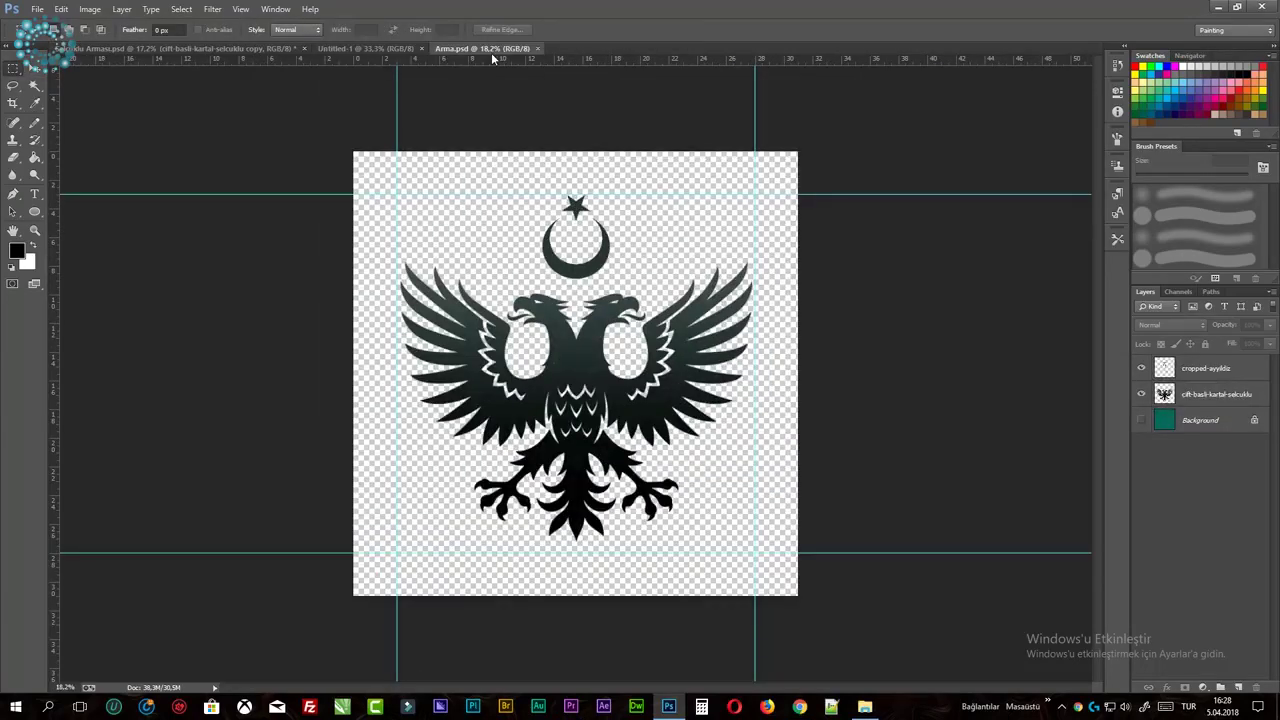
click(1265, 7)
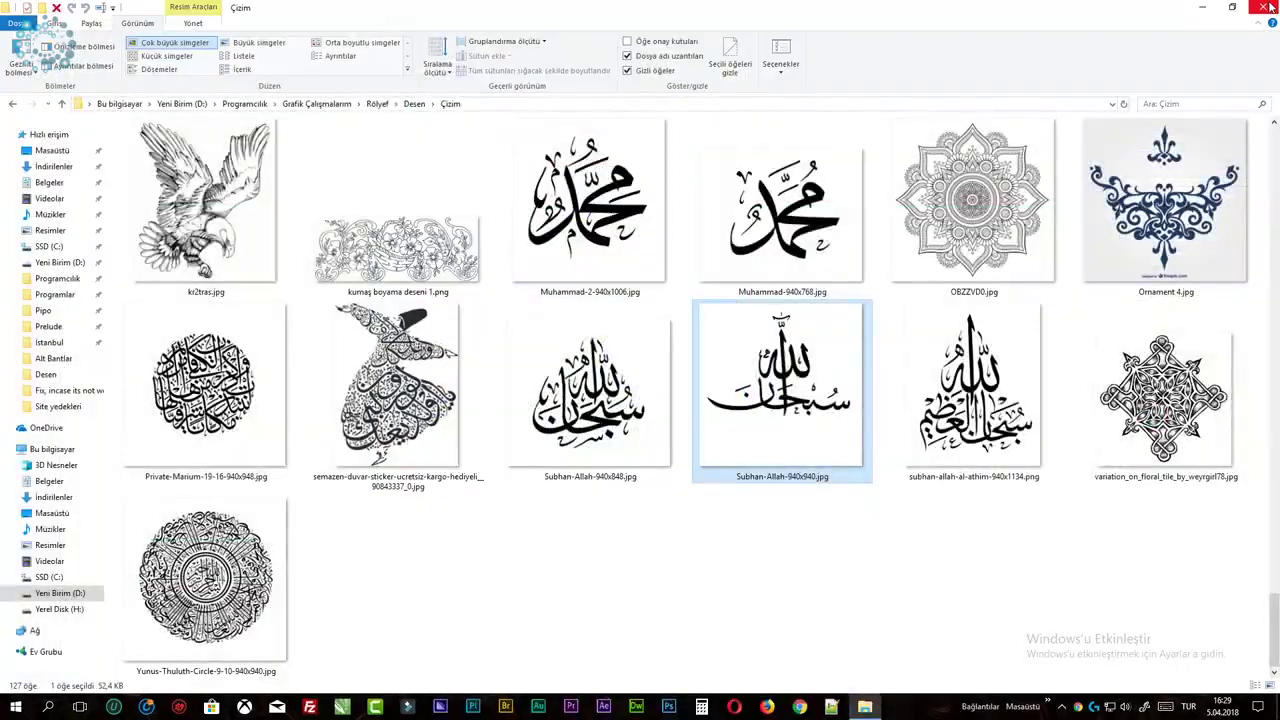
click(1230, 7)
scroll(527, 600, down, 5)
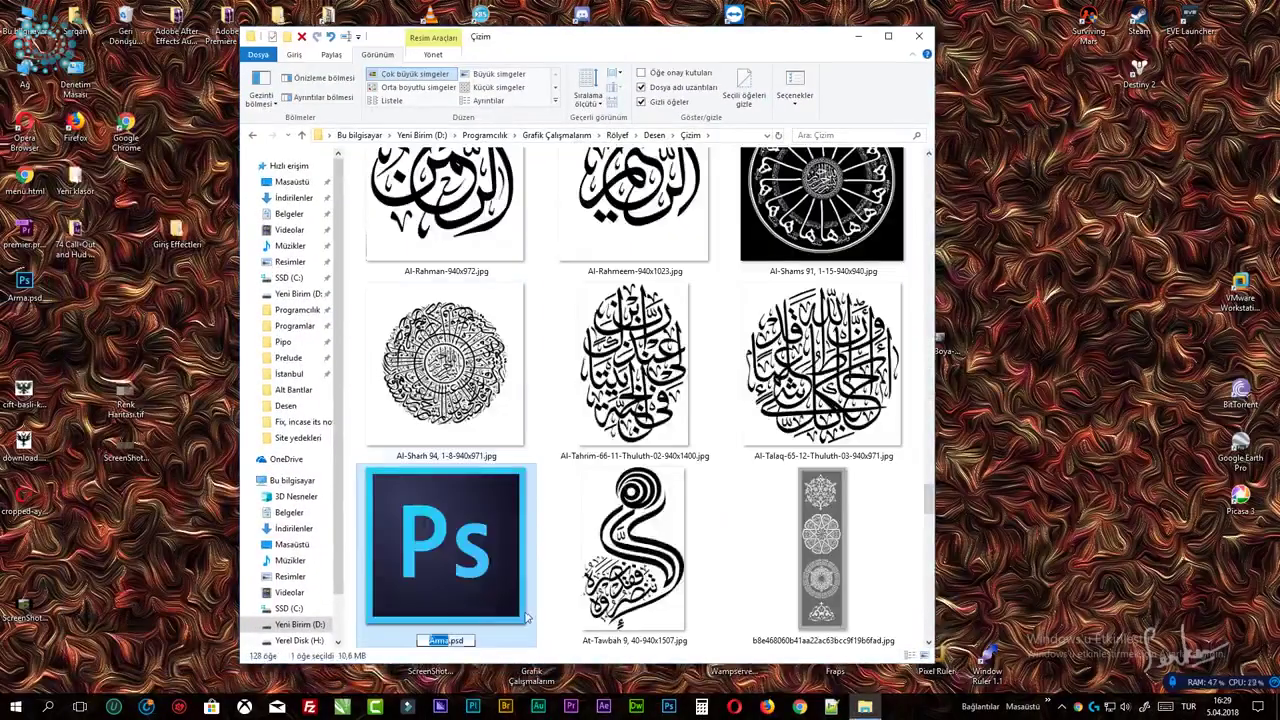
text(Selçuklu)
key(Return)
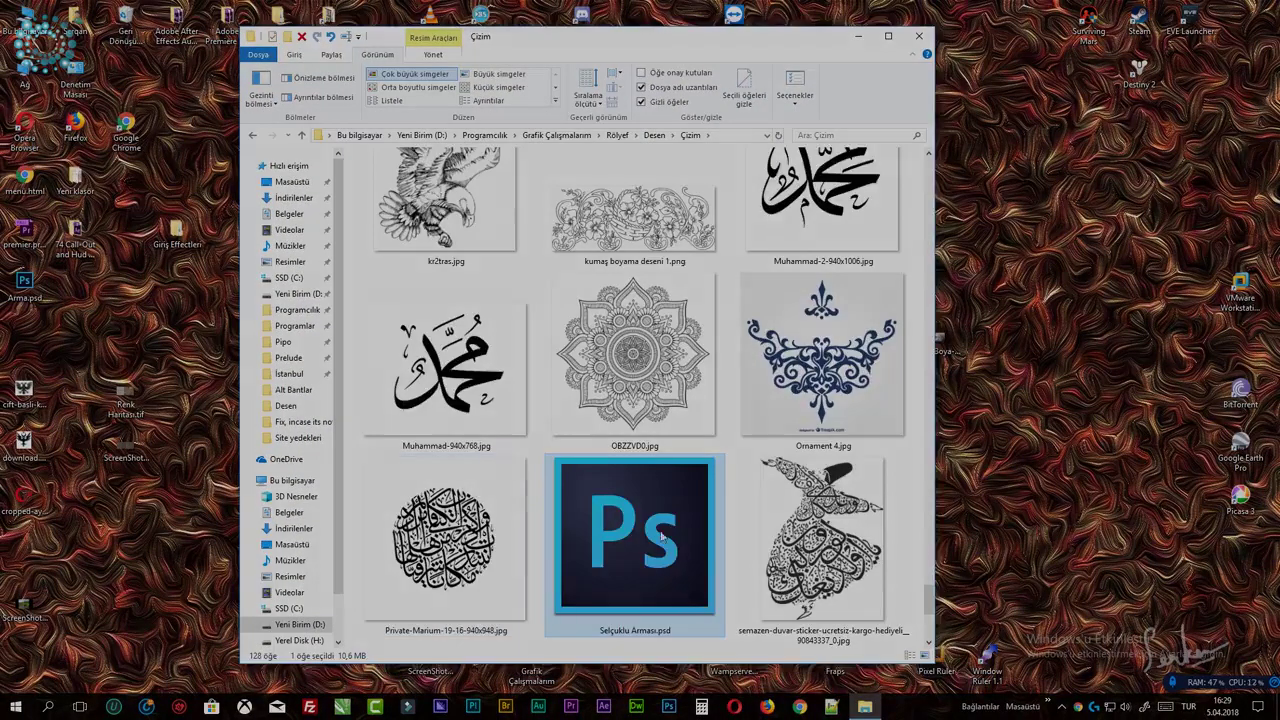